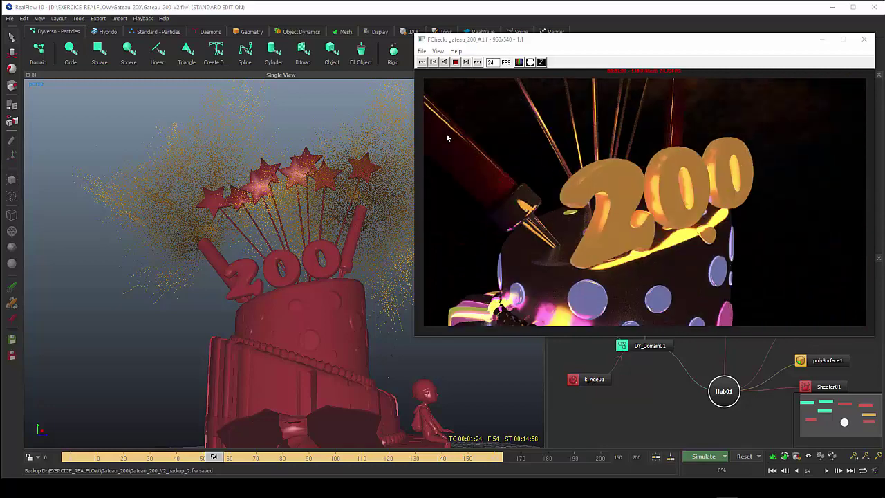
Close the FCheck window playing the rendered 200 cake frames
{"action": "left_click_drag", "start_coordinate": [602, 44], "coordinate": [617, 53]}
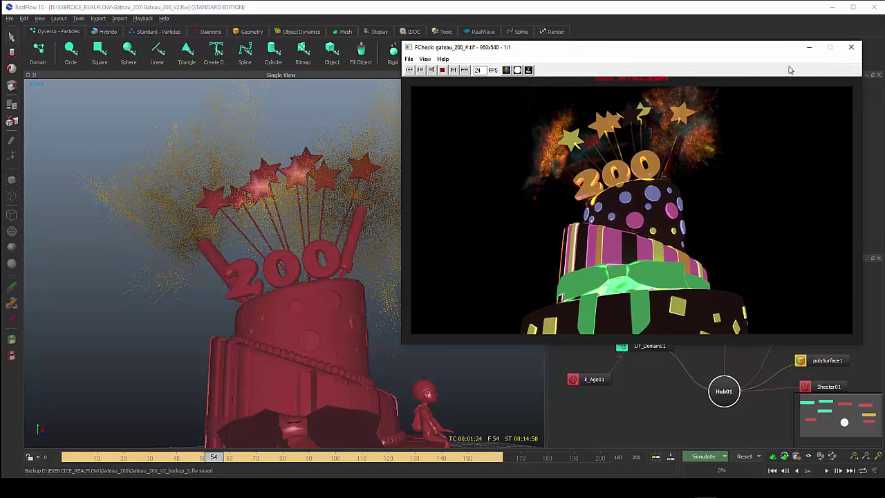
{"action": "left_click", "coordinate": [855, 53]}
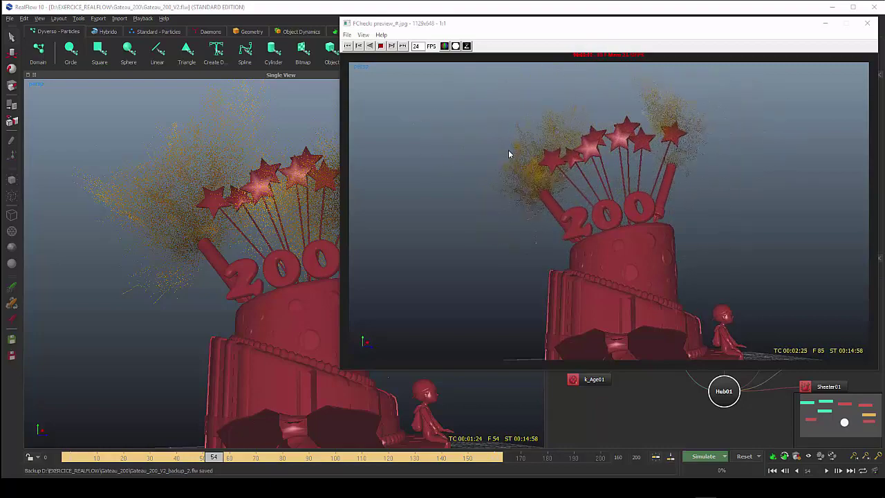
{"action": "left_click_drag", "start_coordinate": [681, 29], "coordinate": [642, 43]}
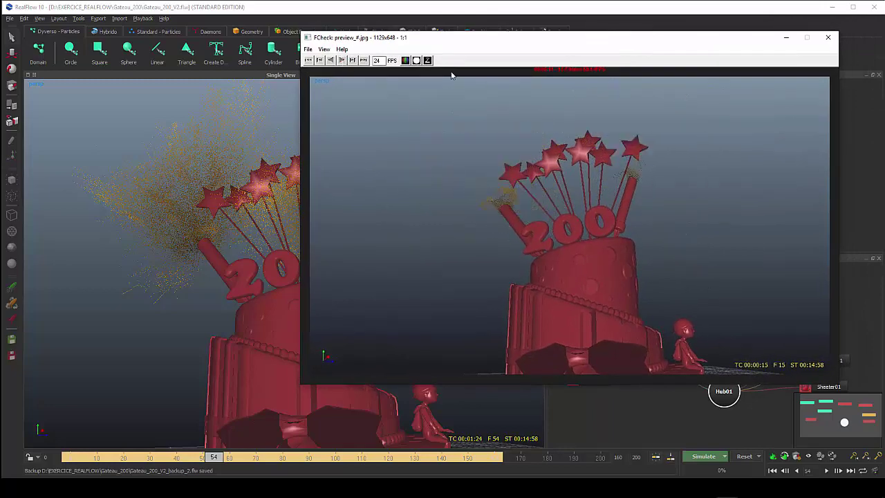
{"action": "left_click", "coordinate": [786, 37]}
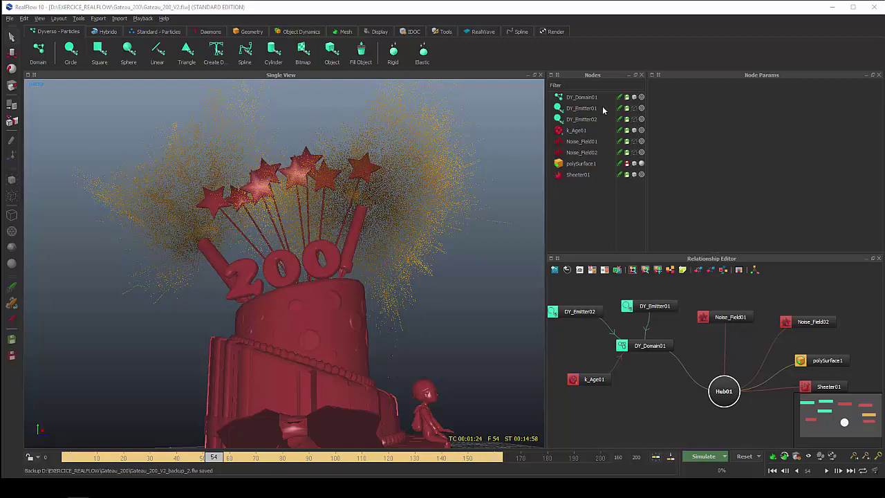
Toggle the viewport display of DY_Emitter01, DY_Emitter02, Noise_Field01 and Noise_Field02
{"action": "left_click", "coordinate": [633, 108]}
{"action": "left_click", "coordinate": [633, 119]}
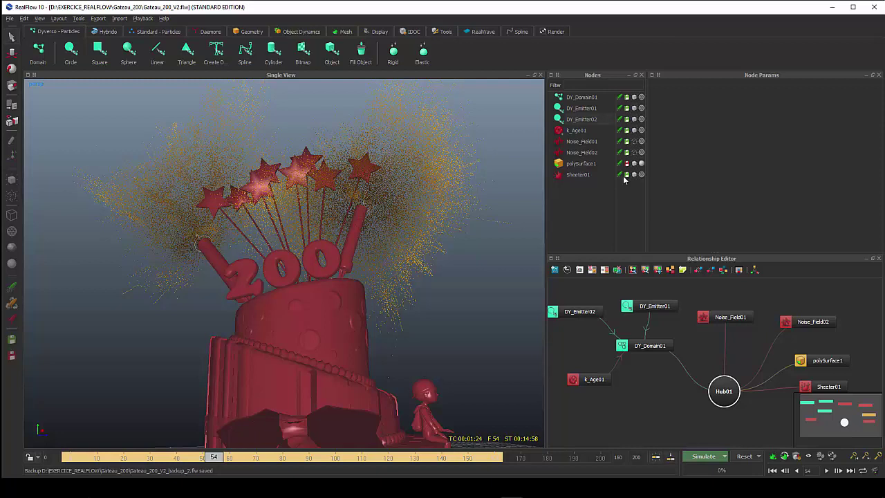
{"action": "left_click", "coordinate": [634, 141]}
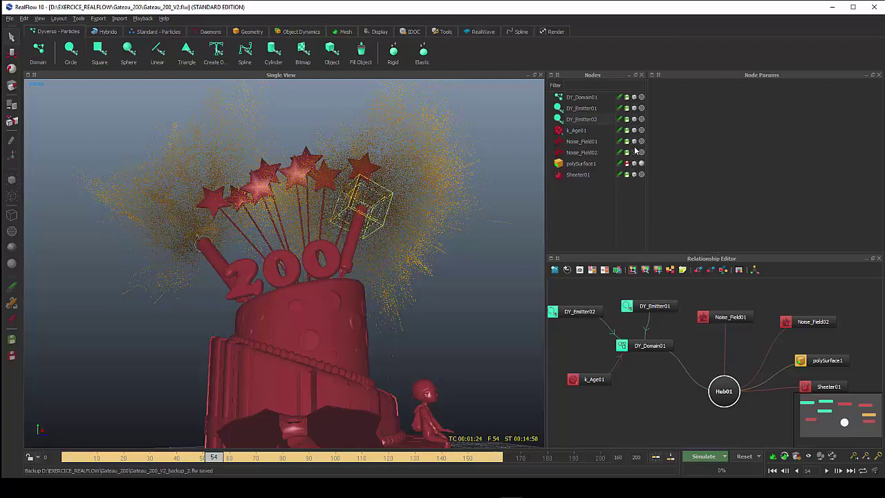
{"action": "left_click", "coordinate": [633, 152]}
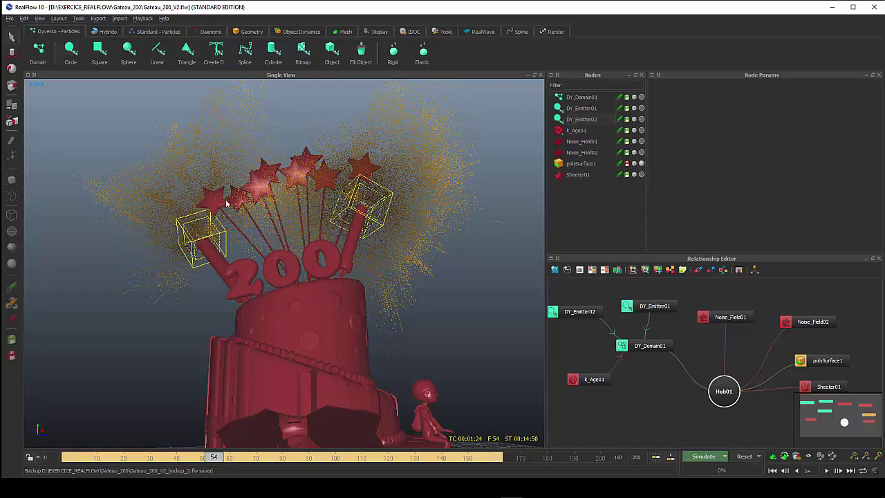
Open DY_Emitter01's Emitter tab and compare it with DY_Emitter02, finishing on DY_Emitter02 (speed 2.0)
{"action": "left_click", "coordinate": [582, 109]}
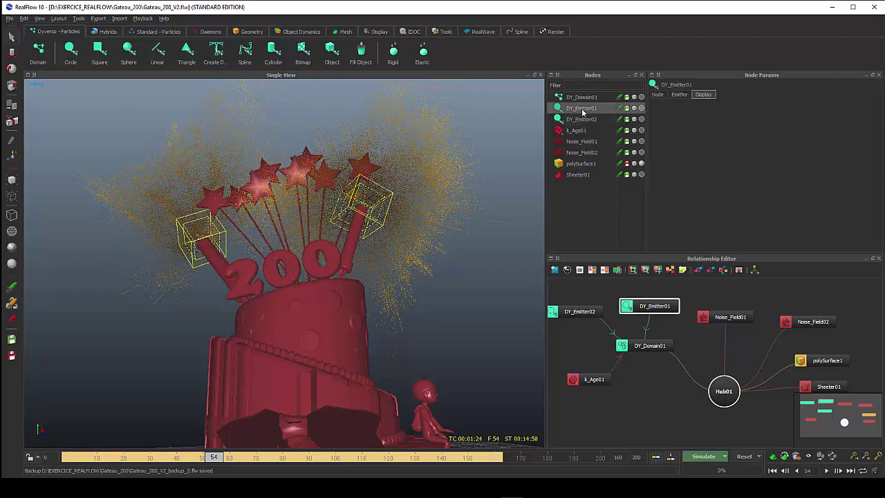
{"action": "left_click", "coordinate": [679, 97]}
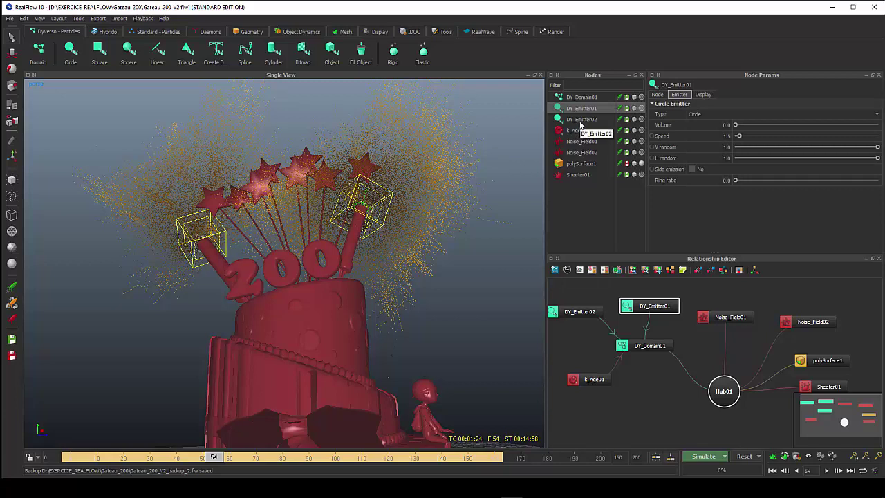
{"action": "left_click", "coordinate": [581, 121]}
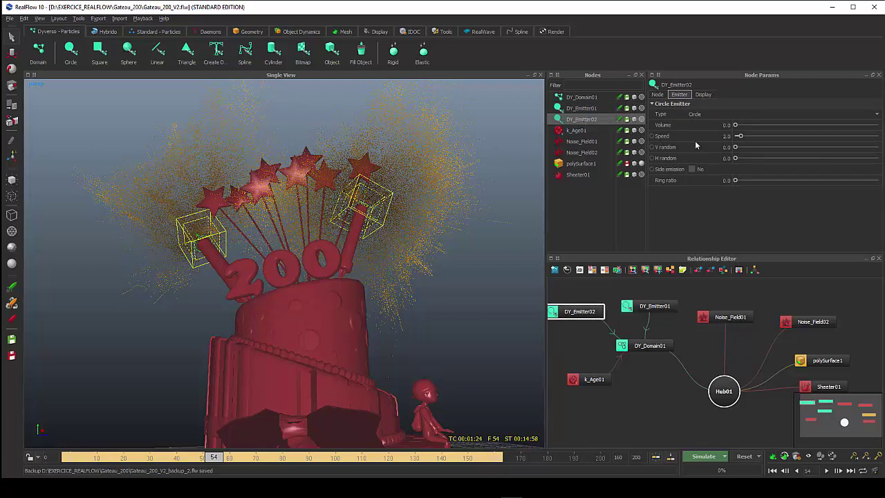
{"action": "left_click", "coordinate": [594, 109]}
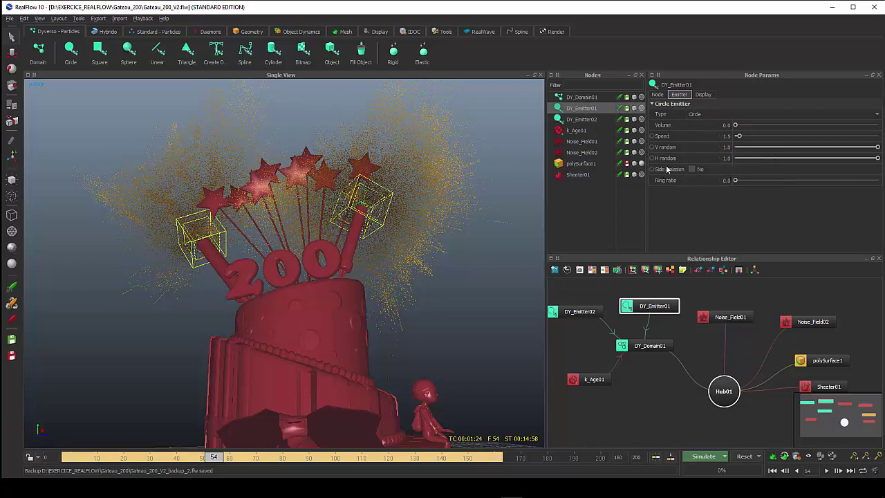
{"action": "left_click", "coordinate": [591, 120]}
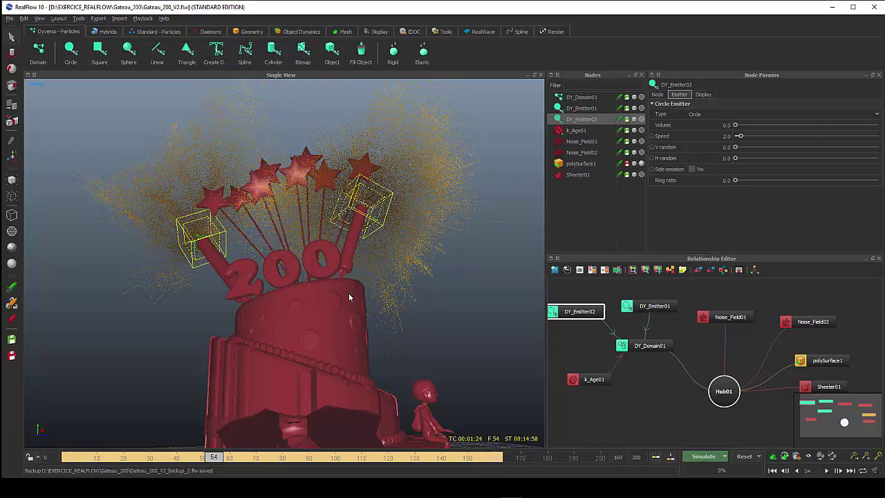
Check DY_Domain01's Automatic colour range (0.05–8.996), then its granular Domain settings
{"action": "left_click", "coordinate": [586, 98]}
{"action": "left_click", "coordinate": [701, 94]}
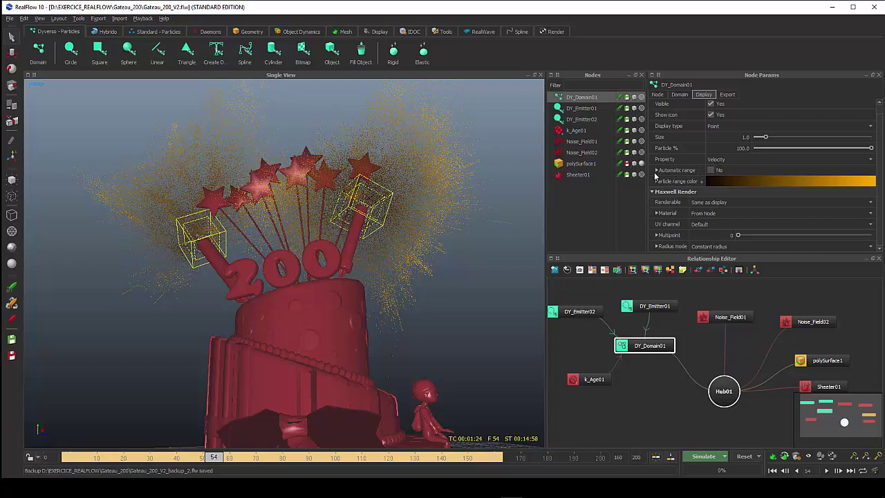
{"action": "left_click", "coordinate": [657, 170]}
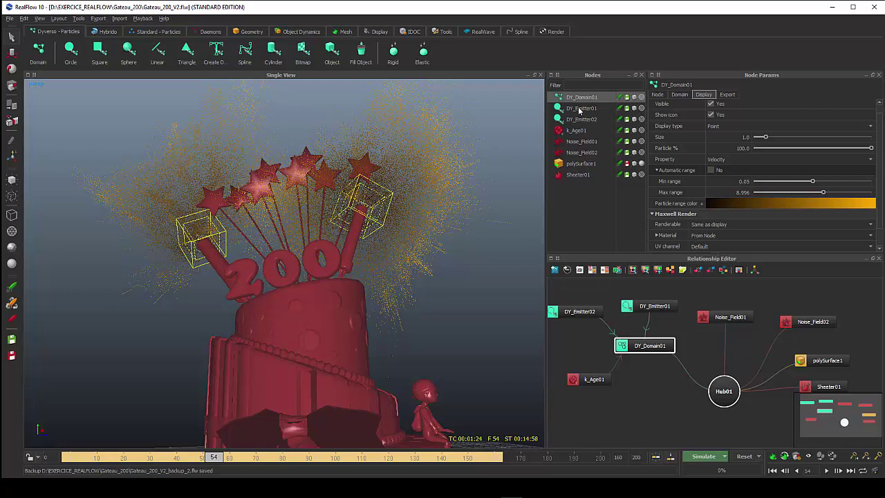
{"action": "left_click", "coordinate": [679, 95]}
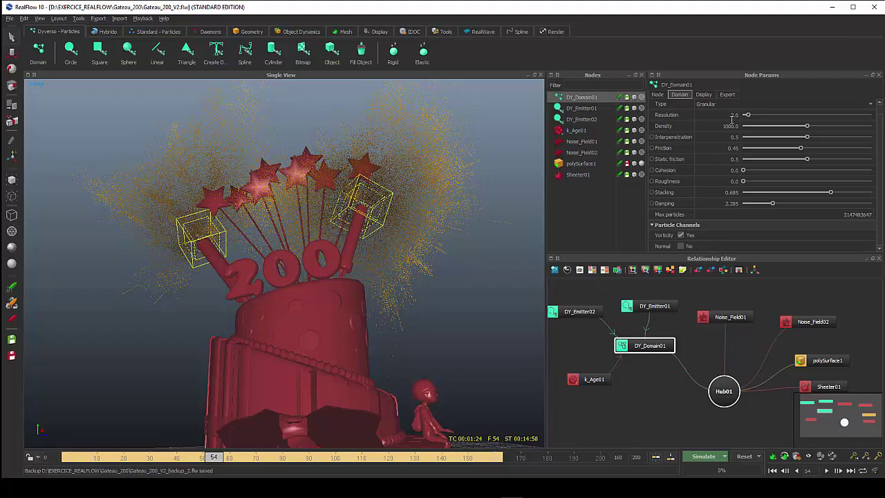
{"action": "scroll", "coordinate": [435, 297], "scroll_direction": "up", "scroll_amount": 3}
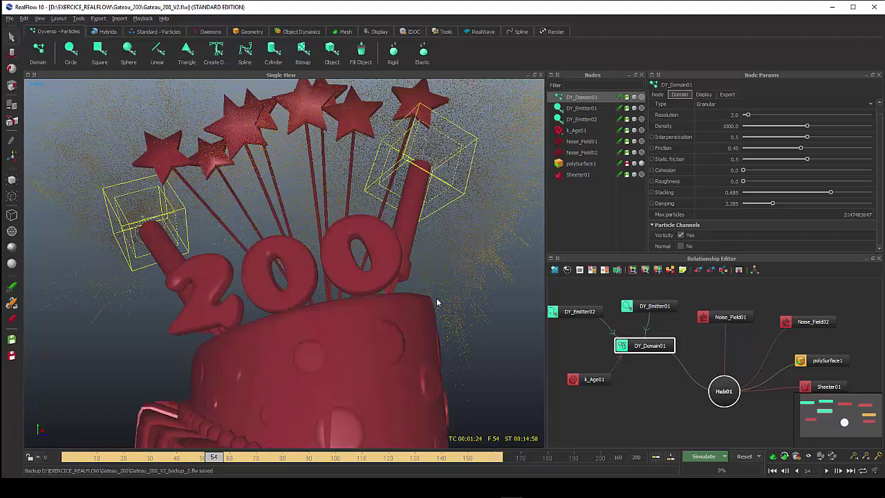
{"action": "scroll", "coordinate": [437, 302], "scroll_direction": "up", "scroll_amount": 3}
{"action": "scroll", "coordinate": [411, 292], "scroll_direction": "up", "scroll_amount": 3}
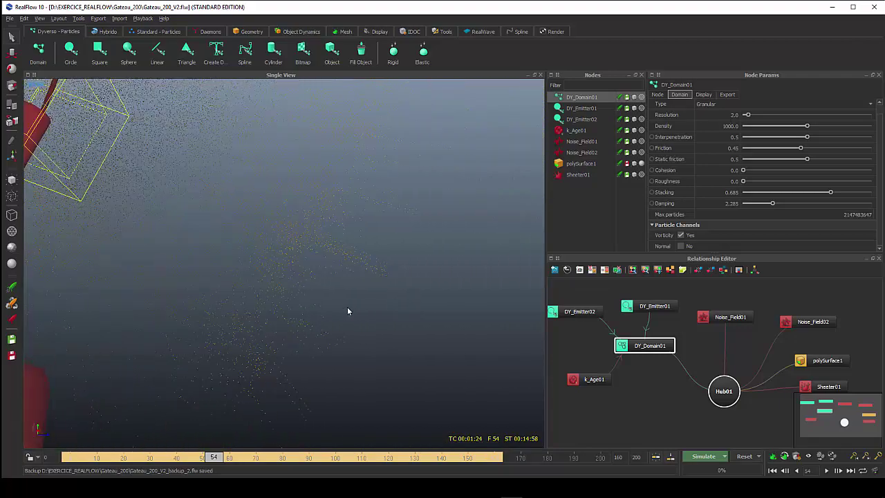
{"action": "left_click_drag", "start_coordinate": [347, 311], "coordinate": [316, 325], "text": "alt"}
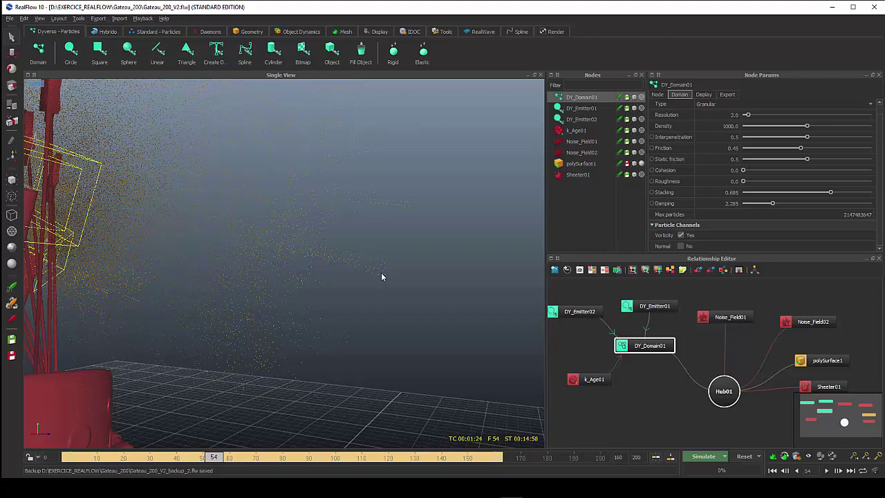
{"action": "scroll", "coordinate": [338, 273], "scroll_direction": "down", "scroll_amount": 2}
{"action": "scroll", "coordinate": [320, 279], "scroll_direction": "down", "scroll_amount": 2}
{"action": "scroll", "coordinate": [318, 281], "scroll_direction": "down", "scroll_amount": 2}
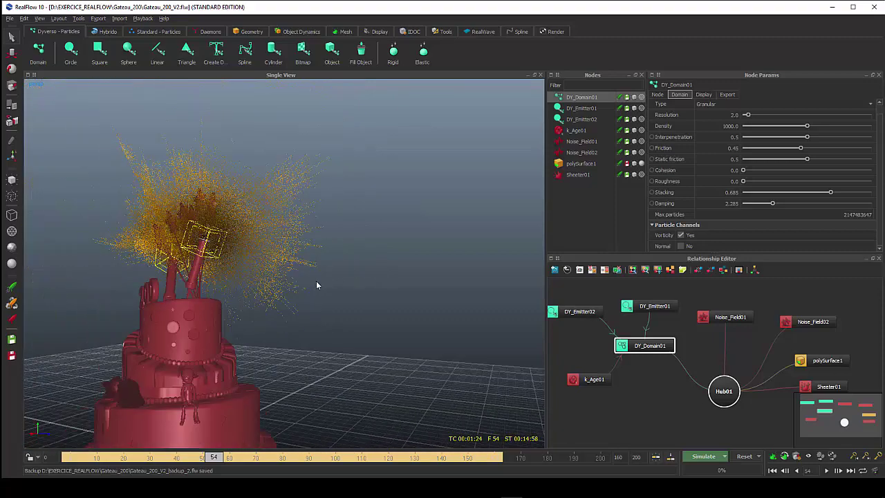
{"action": "mouse_move", "coordinate": [306, 292]}
{"action": "left_mouse_down", "text": "alt"}
{"action": "mouse_move", "coordinate": [449, 270]}
{"action": "mouse_move", "coordinate": [381, 260]}
{"action": "mouse_move", "coordinate": [451, 237]}
{"action": "mouse_move", "coordinate": [421, 256]}
{"action": "mouse_move", "coordinate": [436, 221]}
{"action": "mouse_move", "coordinate": [460, 241]}
{"action": "mouse_move", "coordinate": [436, 239]}
{"action": "mouse_move", "coordinate": [398, 256]}
{"action": "mouse_move", "coordinate": [419, 254]}
{"action": "mouse_move", "coordinate": [401, 247]}
{"action": "left_mouse_up", "text": "alt"}
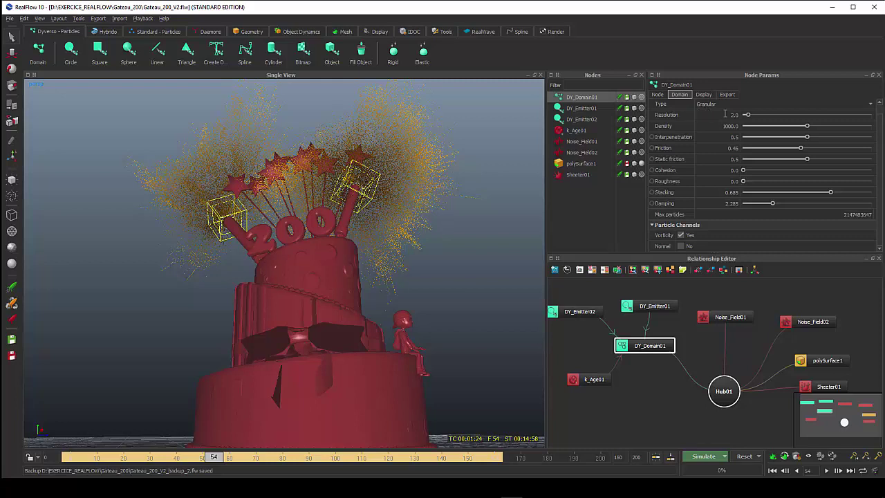
{"action": "scroll", "coordinate": [876, 125], "scroll_direction": "up", "scroll_amount": 1}
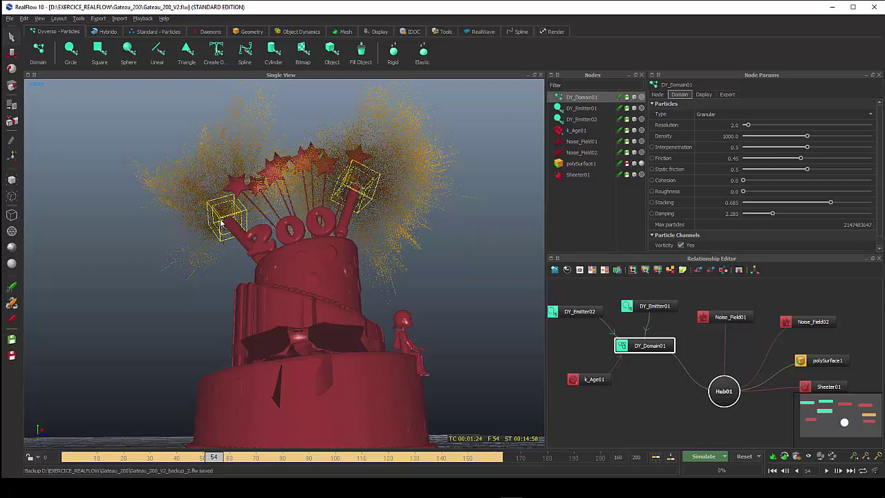
Show Noise_Field01's settings (falloff 0.26, strength 20.0) and frame the stars and both candles
{"action": "left_click", "coordinate": [583, 142]}
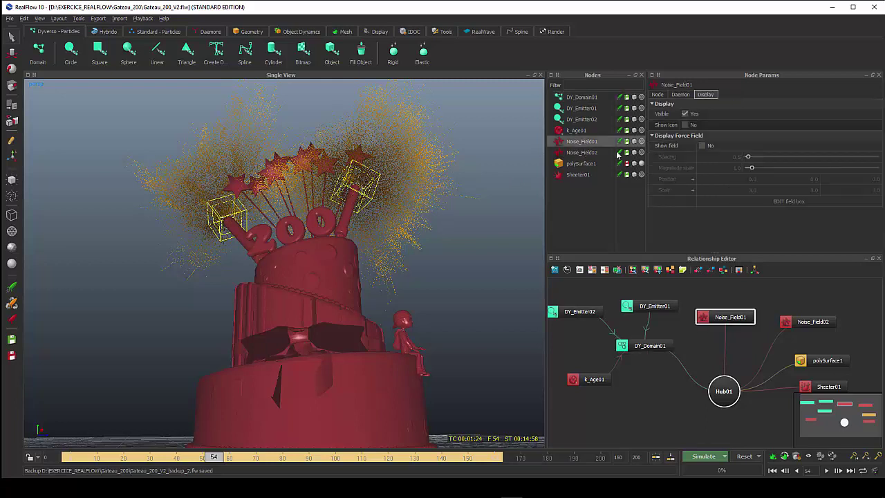
{"action": "left_click", "coordinate": [679, 95]}
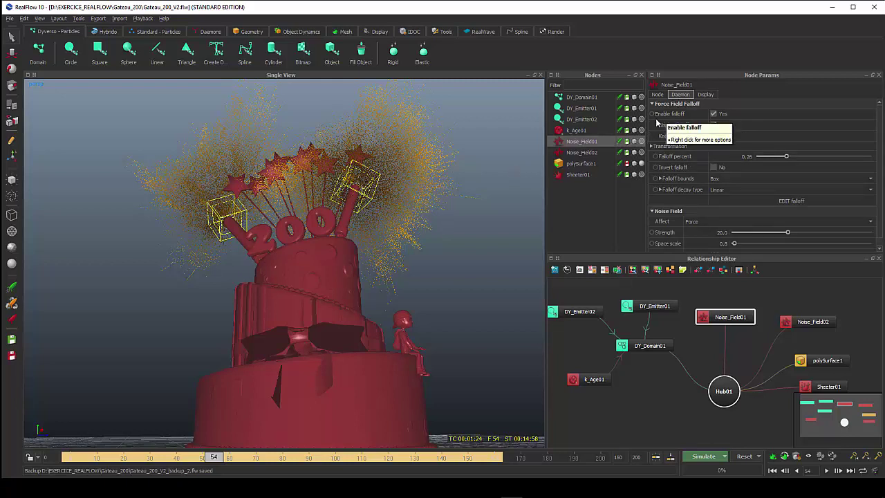
{"action": "scroll", "coordinate": [355, 205], "scroll_direction": "up", "scroll_amount": 3}
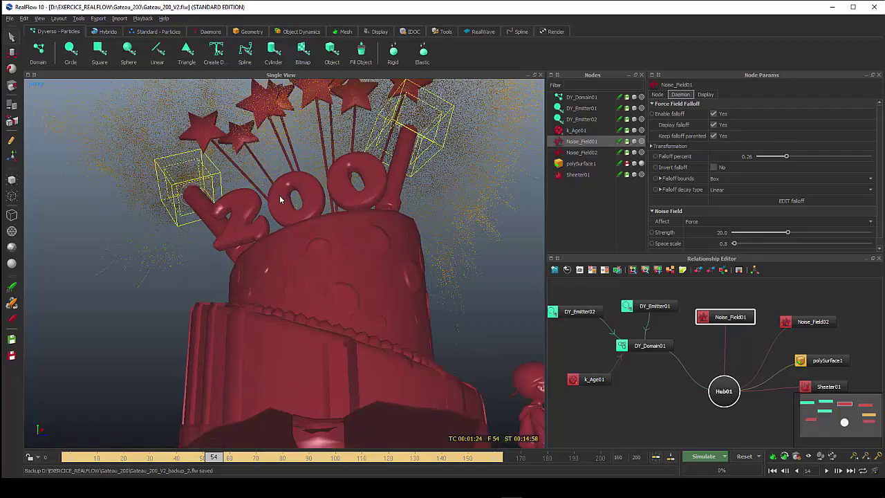
{"action": "mouse_move", "coordinate": [356, 206]}
{"action": "left_mouse_down", "text": "alt"}
{"action": "mouse_move", "coordinate": [348, 282]}
{"action": "mouse_move", "coordinate": [515, 364]}
{"action": "mouse_move", "coordinate": [431, 342]}
{"action": "mouse_move", "coordinate": [260, 233]}
{"action": "mouse_move", "coordinate": [281, 207]}
{"action": "left_mouse_up", "text": "alt"}
{"action": "scroll", "coordinate": [281, 254], "scroll_direction": "up", "scroll_amount": 3}
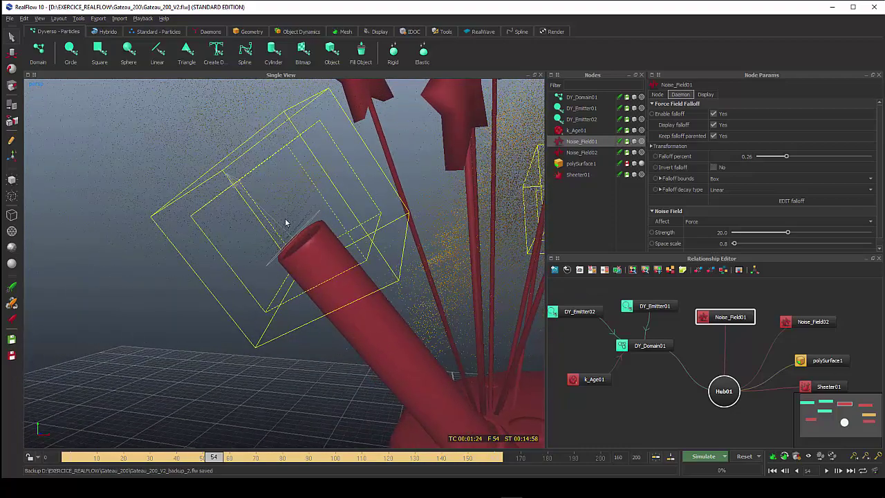
{"action": "scroll", "coordinate": [387, 297], "scroll_direction": "down", "scroll_amount": 3}
{"action": "left_click_drag", "start_coordinate": [395, 306], "coordinate": [320, 315], "text": "alt"}
{"action": "scroll", "coordinate": [320, 315], "scroll_direction": "up", "scroll_amount": 1}
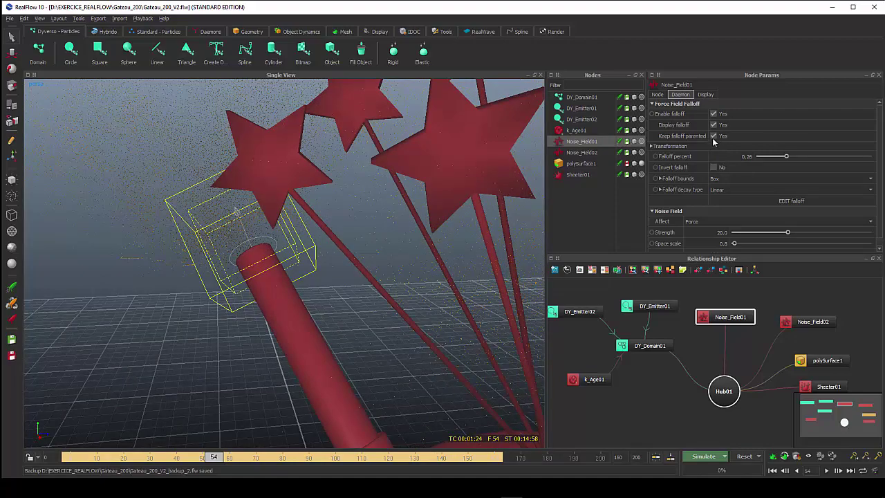
{"action": "scroll", "coordinate": [317, 289], "scroll_direction": "down", "scroll_amount": 3}
{"action": "mouse_move", "coordinate": [322, 294]}
{"action": "left_mouse_down", "text": "alt"}
{"action": "mouse_move", "coordinate": [206, 283]}
{"action": "mouse_move", "coordinate": [233, 281]}
{"action": "left_mouse_up", "text": "alt"}
{"action": "scroll", "coordinate": [221, 277], "scroll_direction": "up", "scroll_amount": 2}
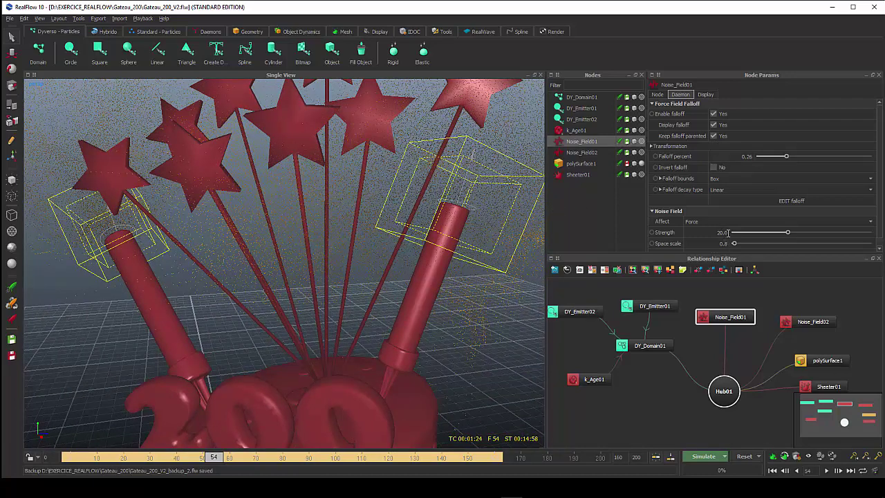
{"action": "scroll", "coordinate": [726, 233], "scroll_direction": "down", "scroll_amount": 1}
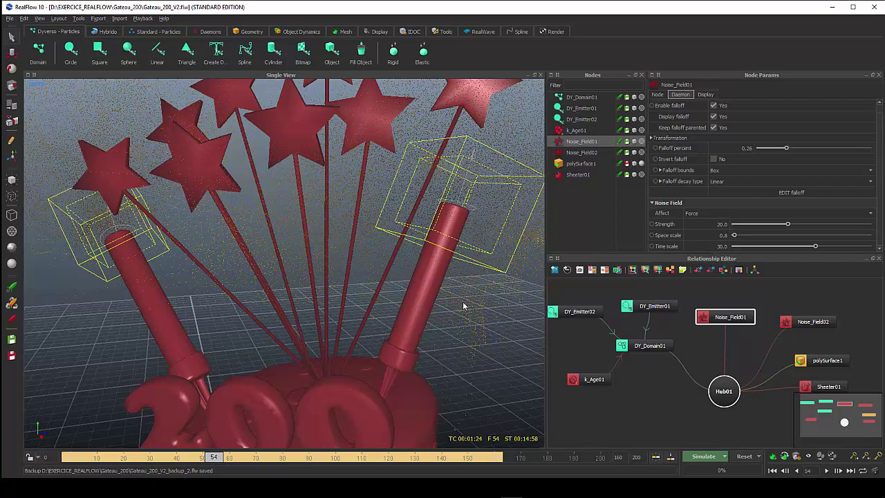
{"action": "scroll", "coordinate": [461, 306], "scroll_direction": "down", "scroll_amount": 5}
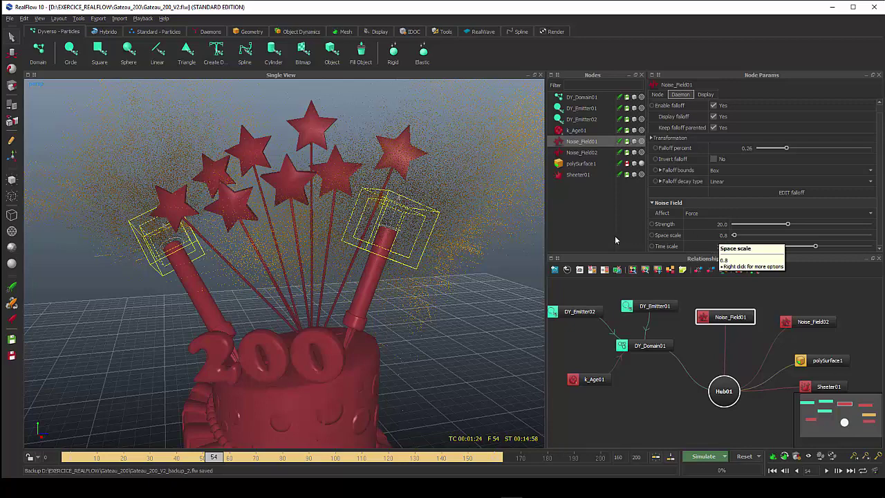
Replay the simulation from an early frame to frame 27 and zoom onto a candle's emitter box
{"action": "left_click", "coordinate": [92, 456]}
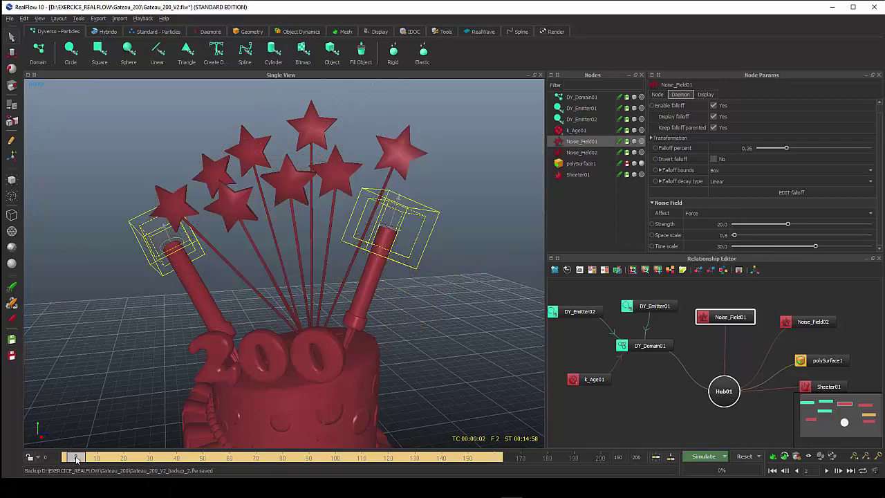
{"action": "left_click_drag", "start_coordinate": [92, 456], "coordinate": [143, 458]}
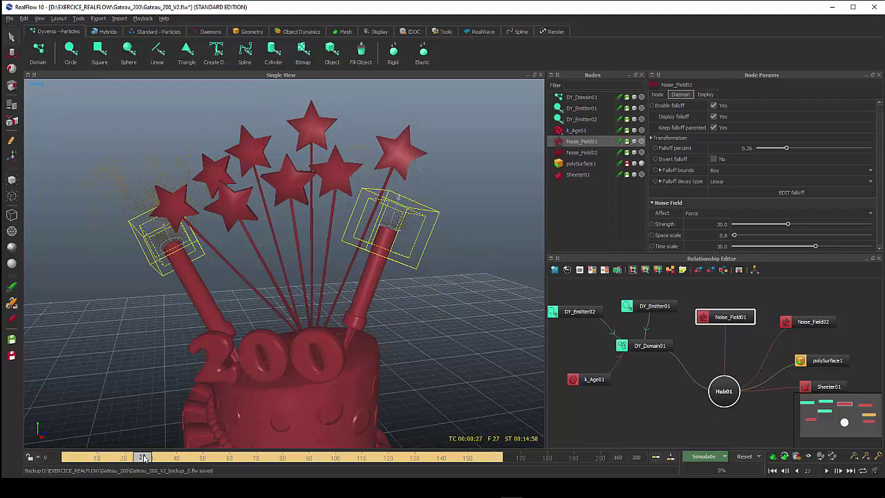
{"action": "scroll", "coordinate": [386, 276], "scroll_direction": "up", "scroll_amount": 5}
{"action": "left_click_drag", "start_coordinate": [405, 277], "coordinate": [289, 354], "text": "alt"}
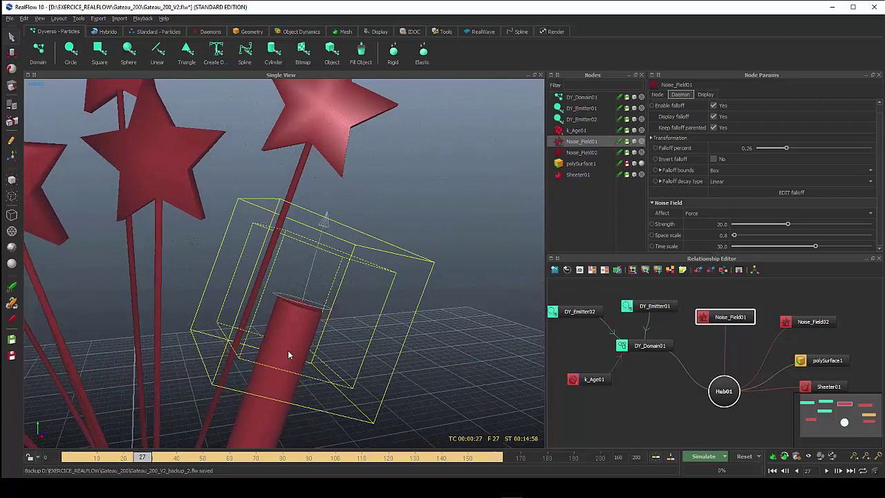
Set DY_Domain01's Display Size to 4.0 so the sparkle particles draw larger
{"action": "left_click", "coordinate": [594, 101]}
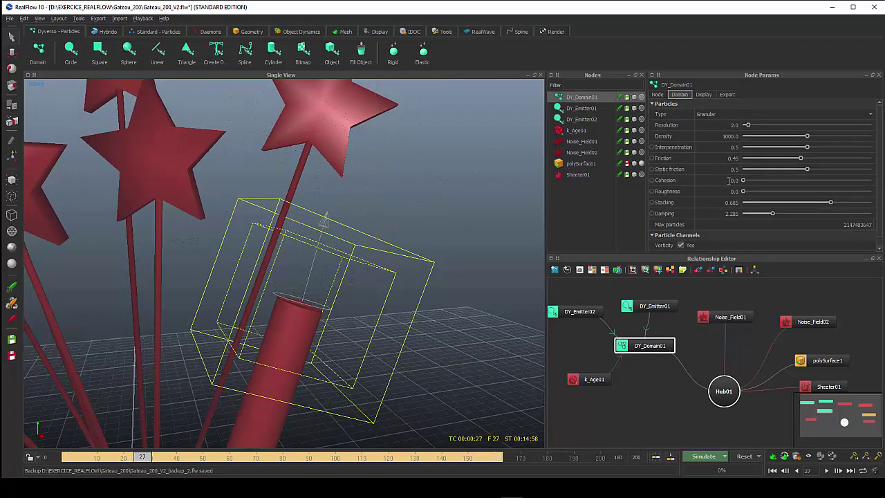
{"action": "left_click", "coordinate": [704, 94]}
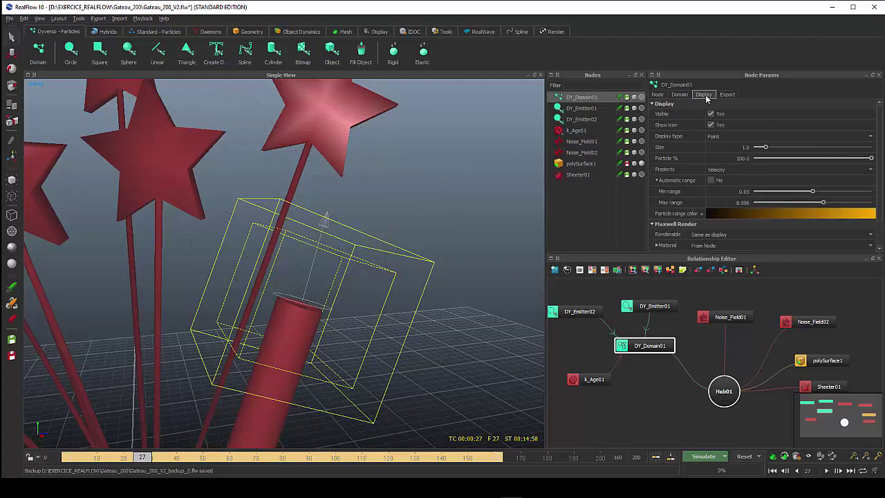
{"action": "left_click_drag", "start_coordinate": [766, 148], "coordinate": [772, 149]}
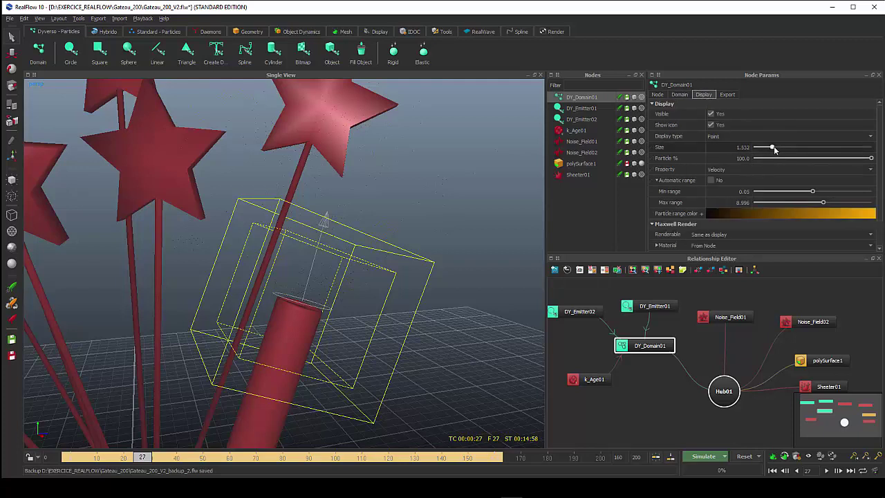
{"action": "left_click_drag", "start_coordinate": [835, 154], "coordinate": [836, 155]}
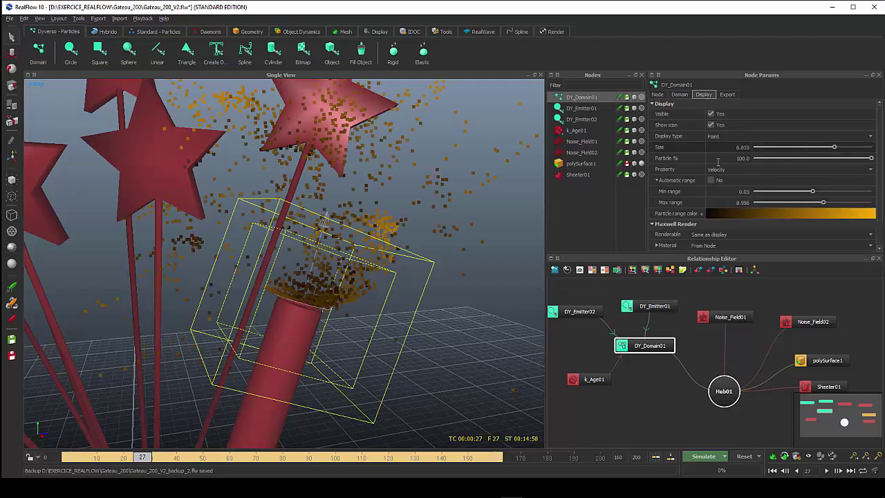
{"action": "double_click", "coordinate": [737, 147]}
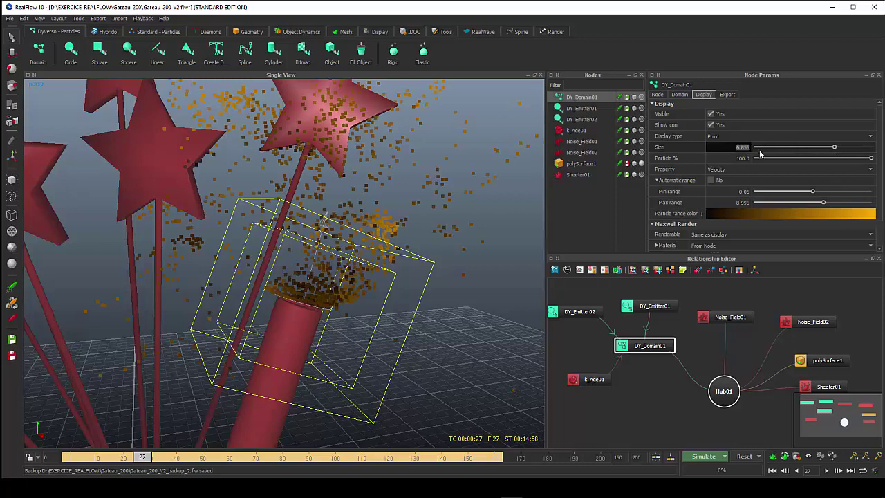
{"action": "type", "text": "4"}
{"action": "key", "text": "Return"}
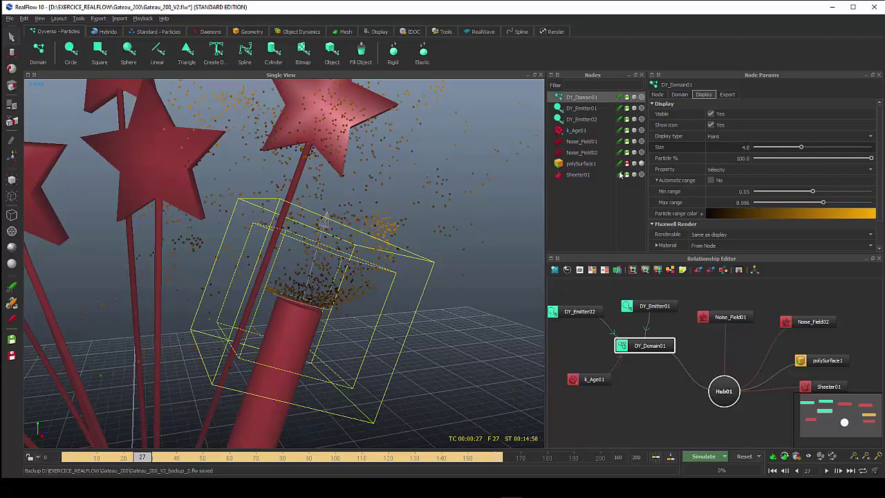
{"action": "mouse_move", "coordinate": [258, 258]}
{"action": "left_mouse_down", "text": "alt"}
{"action": "mouse_move", "coordinate": [268, 251]}
{"action": "mouse_move", "coordinate": [259, 271]}
{"action": "mouse_move", "coordinate": [456, 225]}
{"action": "mouse_move", "coordinate": [413, 268]}
{"action": "mouse_move", "coordinate": [429, 249]}
{"action": "mouse_move", "coordinate": [391, 258]}
{"action": "left_mouse_up", "text": "alt"}
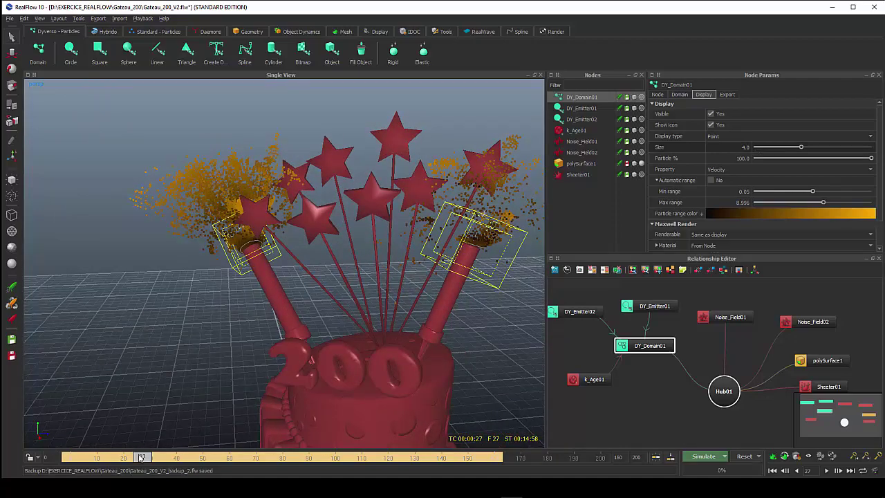
Scrub the simulation to frame 64 and orbit around the cake's gold particle sprays
{"action": "mouse_move", "coordinate": [141, 458]}
{"action": "left_mouse_down"}
{"action": "mouse_move", "coordinate": [95, 459]}
{"action": "mouse_move", "coordinate": [154, 463]}
{"action": "left_mouse_up"}
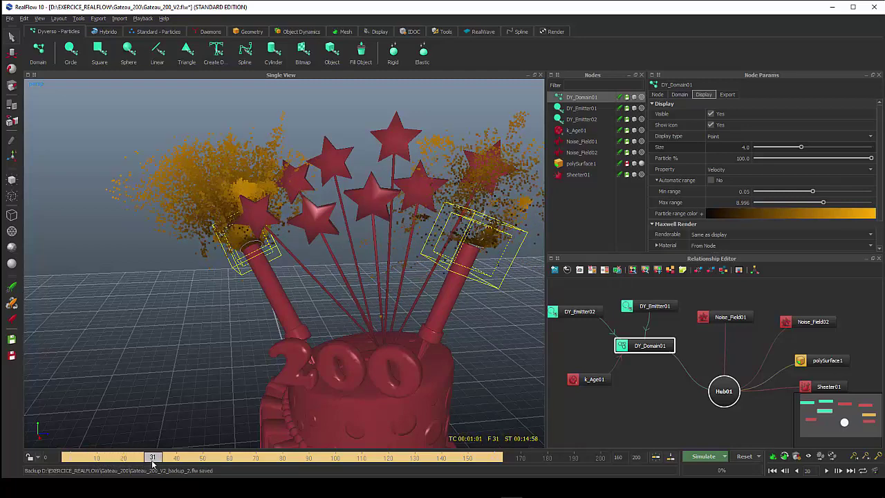
{"action": "left_click_drag", "start_coordinate": [304, 371], "coordinate": [369, 332], "text": "alt"}
{"action": "left_click_drag", "start_coordinate": [346, 293], "coordinate": [387, 288], "text": "alt"}
{"action": "left_click_drag", "start_coordinate": [439, 299], "coordinate": [419, 278], "text": "alt"}
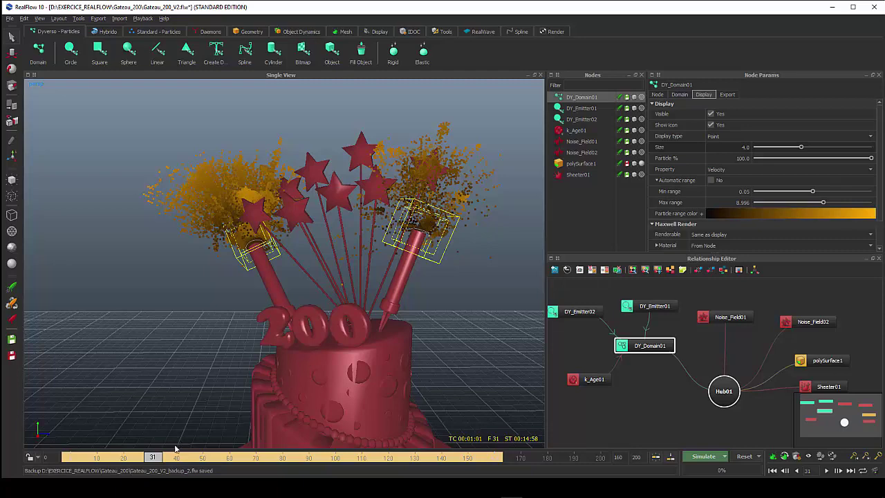
{"action": "mouse_move", "coordinate": [152, 459]}
{"action": "left_mouse_down"}
{"action": "mouse_move", "coordinate": [177, 469]}
{"action": "mouse_move", "coordinate": [241, 468]}
{"action": "left_mouse_up"}
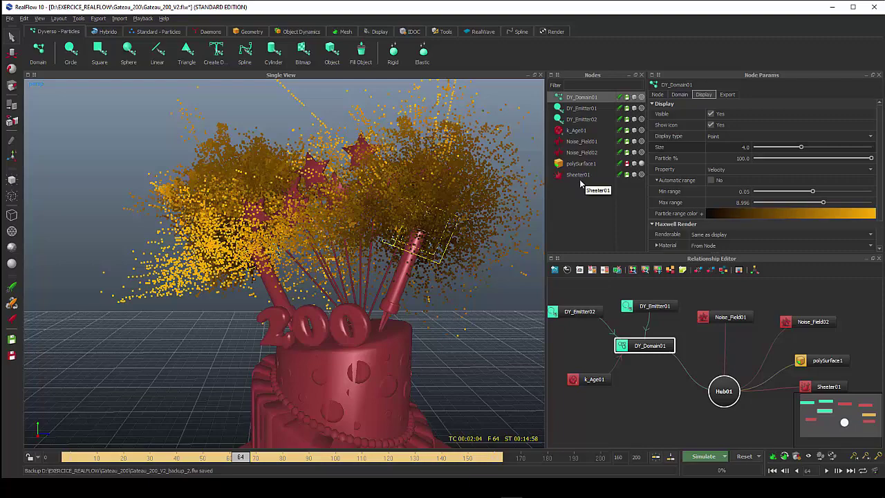
{"action": "left_click_drag", "start_coordinate": [405, 221], "coordinate": [351, 202], "text": "alt"}
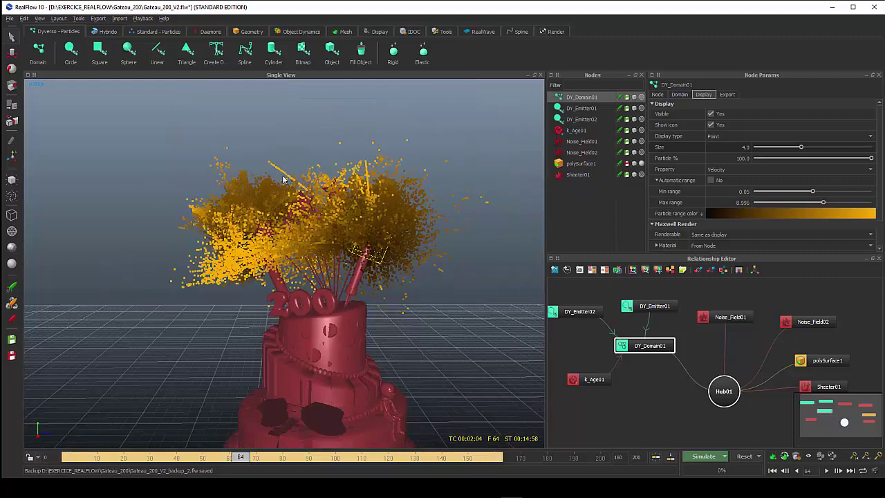
{"action": "scroll", "coordinate": [312, 214], "scroll_direction": "up", "scroll_amount": 2}
{"action": "scroll", "coordinate": [312, 215], "scroll_direction": "up", "scroll_amount": 2}
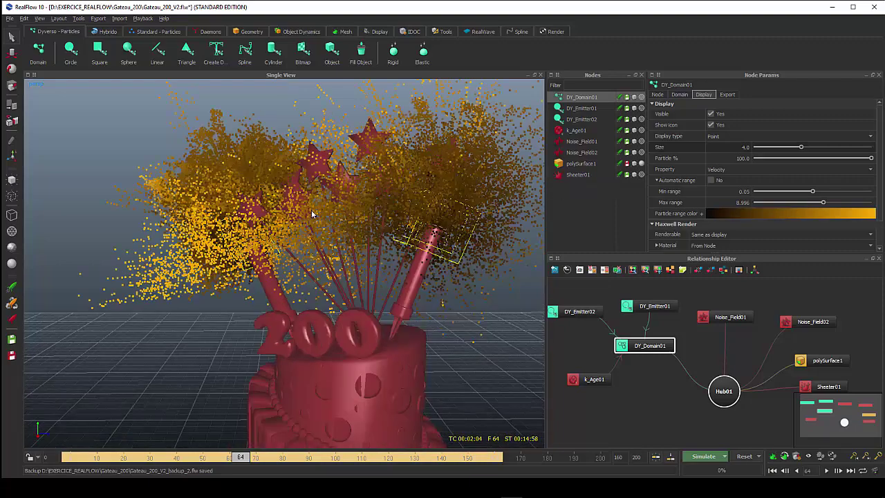
{"action": "left_click_drag", "start_coordinate": [311, 214], "coordinate": [306, 256], "text": "alt"}
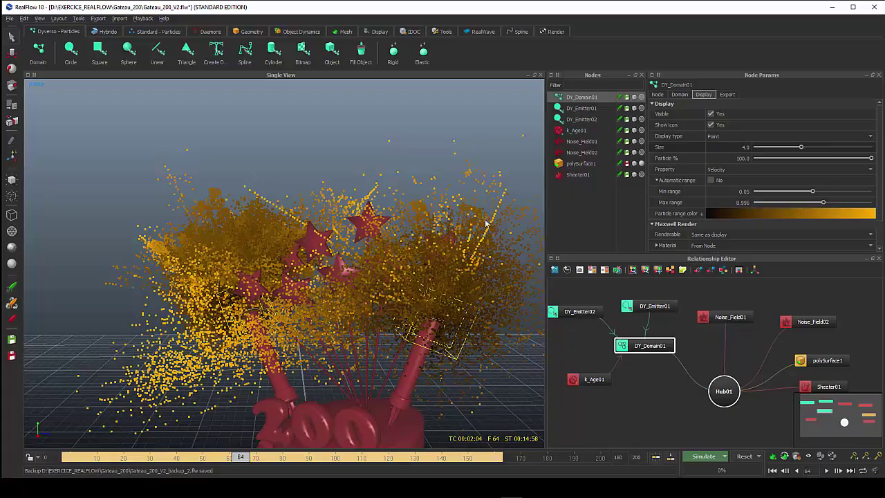
{"action": "mouse_move", "coordinate": [412, 276]}
{"action": "left_mouse_down", "text": "alt"}
{"action": "mouse_move", "coordinate": [391, 261]}
{"action": "mouse_move", "coordinate": [510, 337]}
{"action": "mouse_move", "coordinate": [437, 282]}
{"action": "left_mouse_up", "text": "alt"}
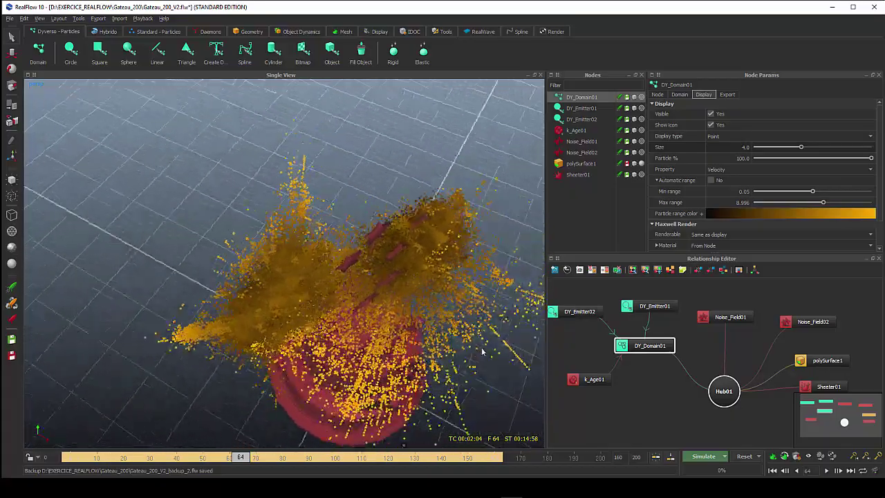
Lower DY_Domain01's display size to 2.0 and scrub the timeline to frame 33
{"action": "double_click", "coordinate": [750, 150]}
{"action": "type", "text": "2"}
{"action": "key", "text": "Return"}
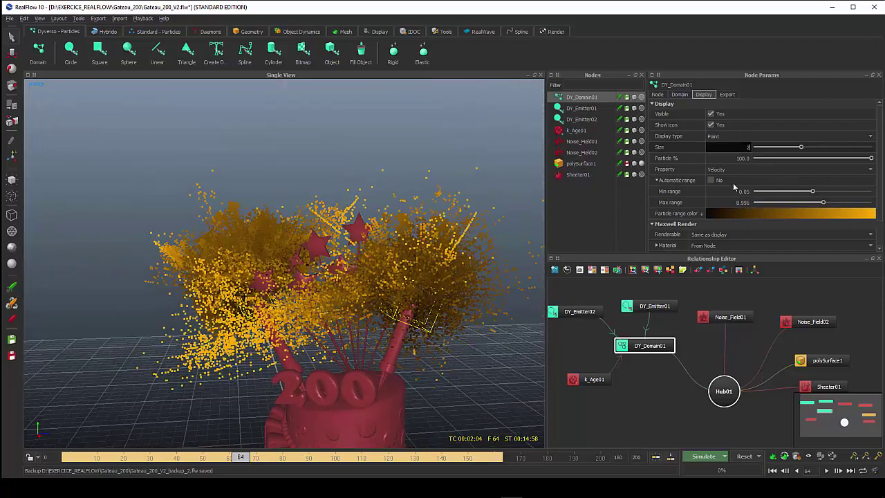
{"action": "mouse_move", "coordinate": [332, 291]}
{"action": "left_mouse_down", "text": "alt"}
{"action": "mouse_move", "coordinate": [406, 334]}
{"action": "mouse_move", "coordinate": [348, 295]}
{"action": "left_mouse_up", "text": "alt"}
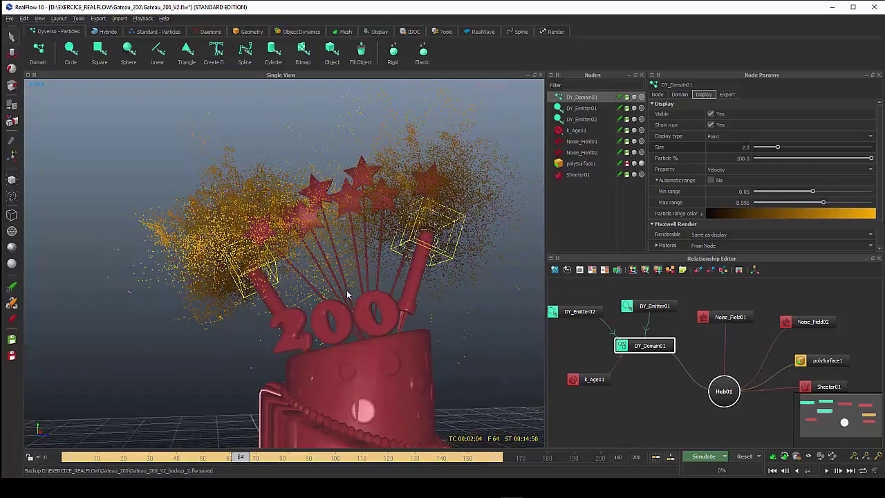
{"action": "left_click", "coordinate": [151, 456]}
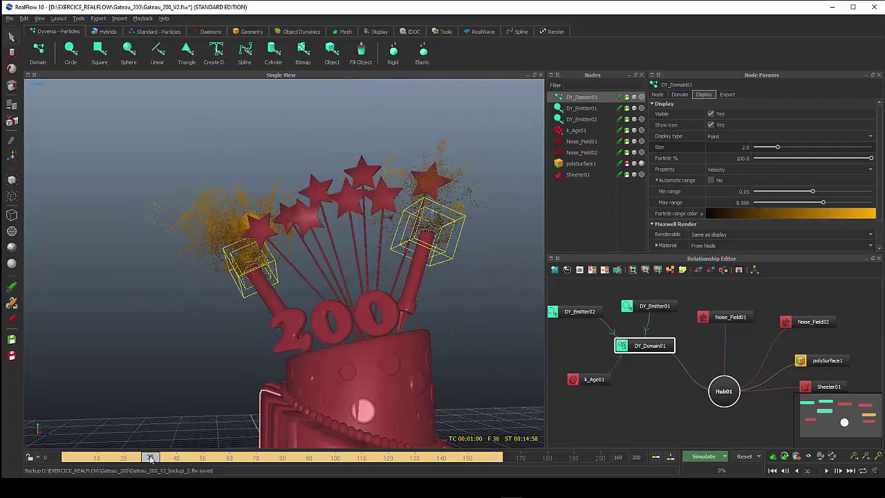
{"action": "left_click_drag", "start_coordinate": [150, 456], "coordinate": [159, 456]}
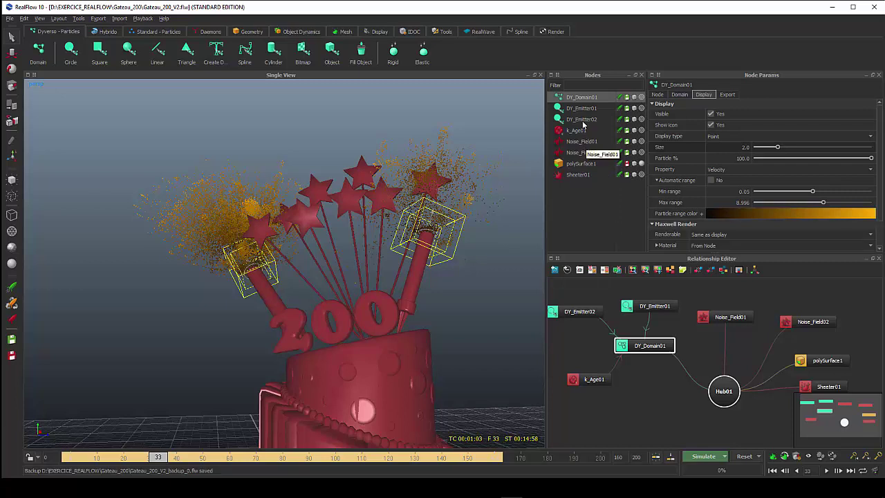
Inspect DY_Emitter02, Noise_Field01 and Noise_Field02, ending on k_Age01 (life 40, variation 0)
{"action": "left_click", "coordinate": [583, 121]}
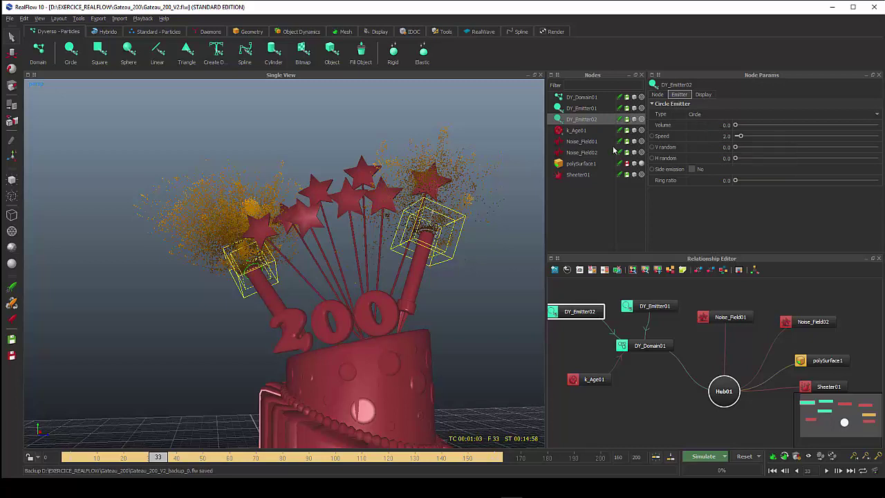
{"action": "left_click", "coordinate": [586, 141]}
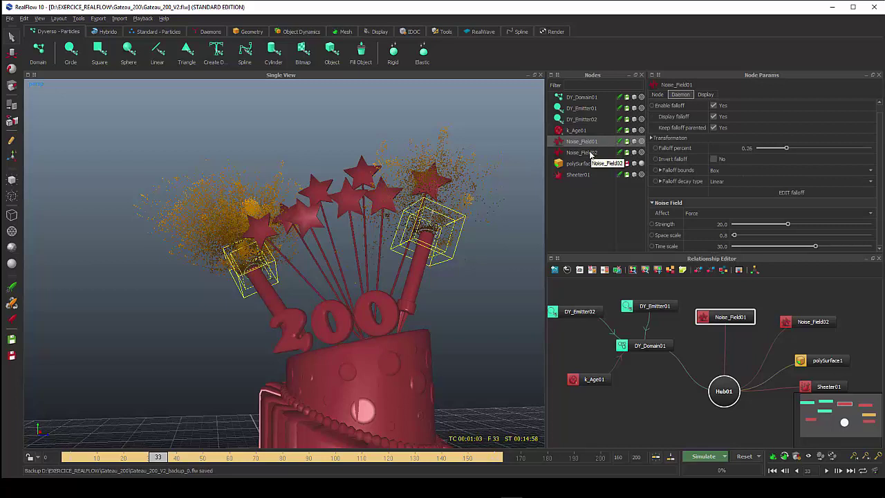
{"action": "left_click", "coordinate": [590, 153]}
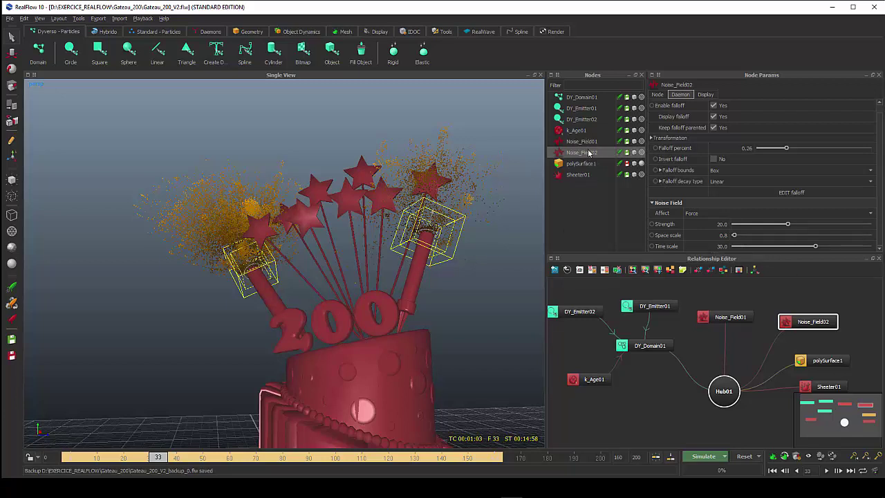
{"action": "left_click", "coordinate": [576, 133]}
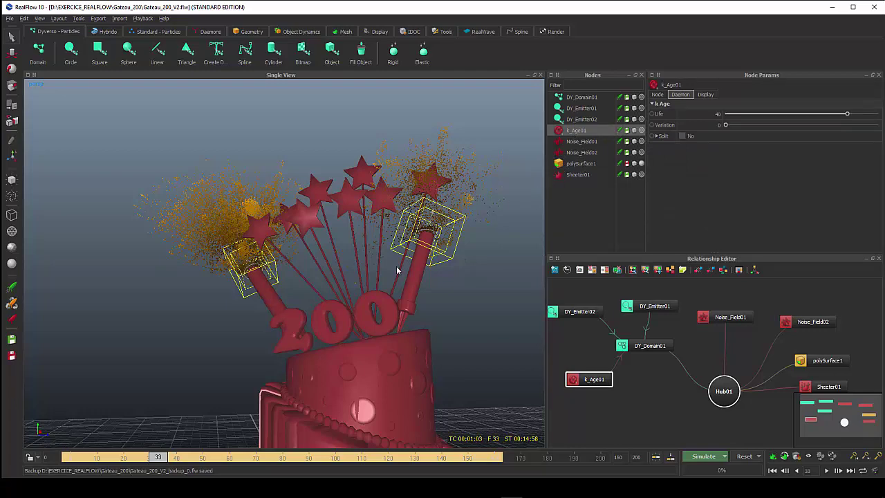
Set k_Age01's lifetime Variation to 5 and scrub to frame 35 to preview it
{"action": "left_click_drag", "start_coordinate": [397, 270], "coordinate": [398, 281], "text": "alt"}
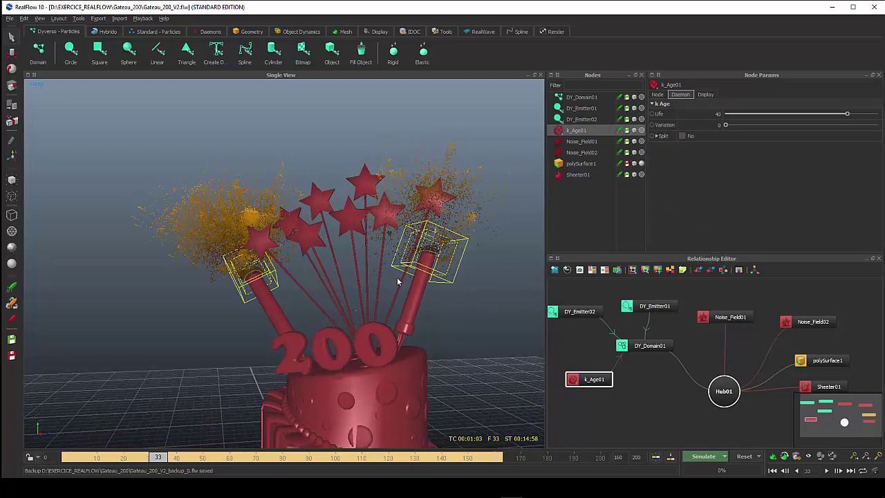
{"action": "double_click", "coordinate": [721, 125]}
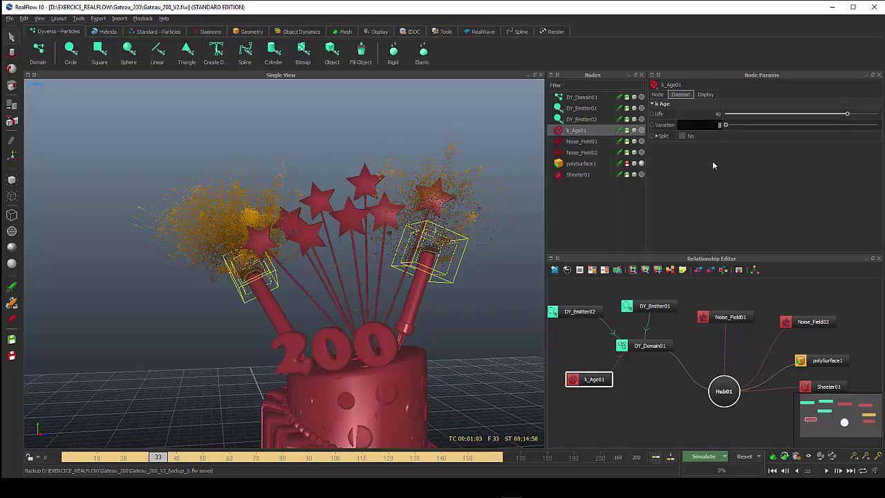
{"action": "type", "text": "5"}
{"action": "key", "text": "Return"}
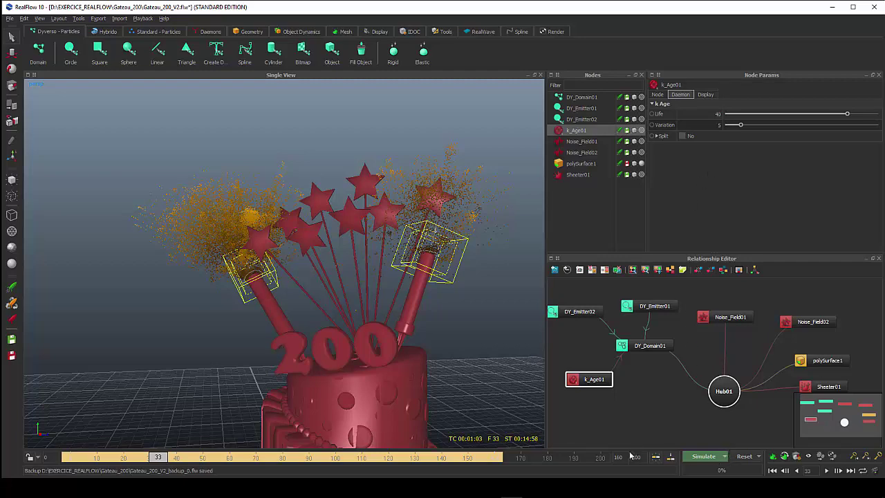
{"action": "mouse_move", "coordinate": [158, 458]}
{"action": "left_mouse_down"}
{"action": "mouse_move", "coordinate": [210, 457]}
{"action": "mouse_move", "coordinate": [164, 457]}
{"action": "left_mouse_up"}
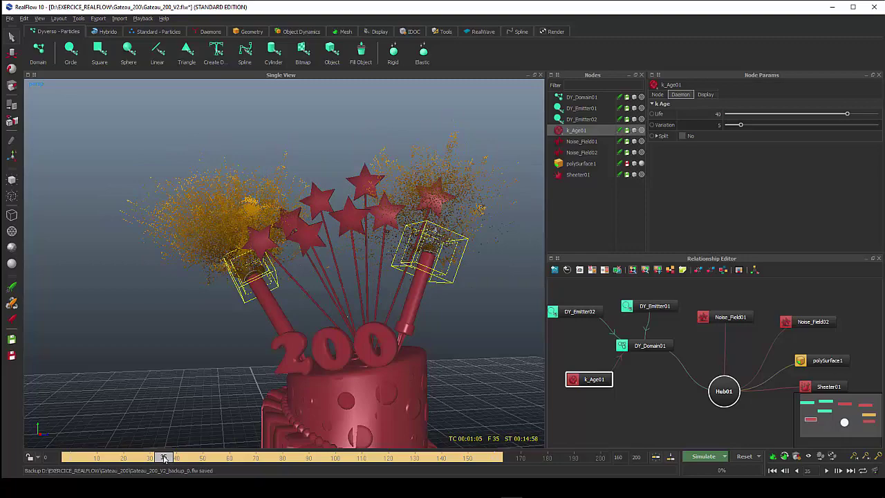
Scrub the cached sparkle particles from frame 26 to frame 125 on the timeline
{"action": "mouse_move", "coordinate": [164, 457]}
{"action": "left_mouse_down"}
{"action": "mouse_move", "coordinate": [361, 467]}
{"action": "mouse_move", "coordinate": [139, 458]}
{"action": "left_mouse_up"}
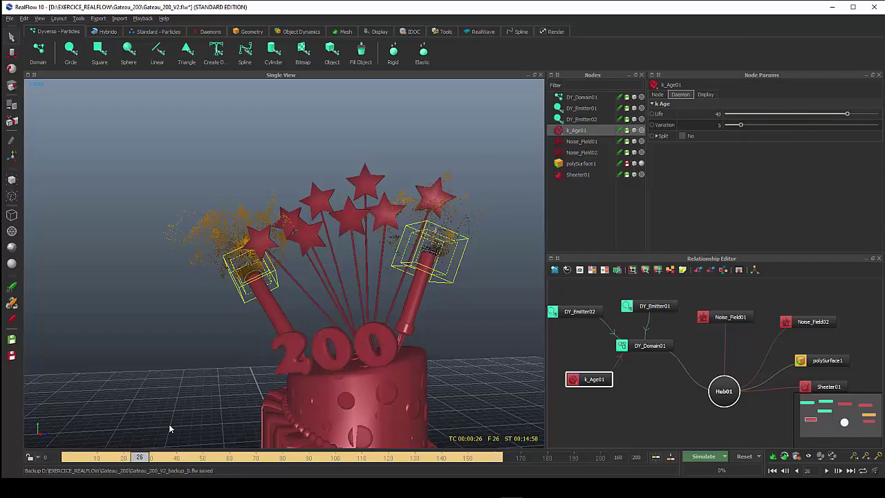
{"action": "left_click_drag", "start_coordinate": [141, 457], "coordinate": [240, 459]}
{"action": "left_click_drag", "start_coordinate": [254, 458], "coordinate": [402, 443]}
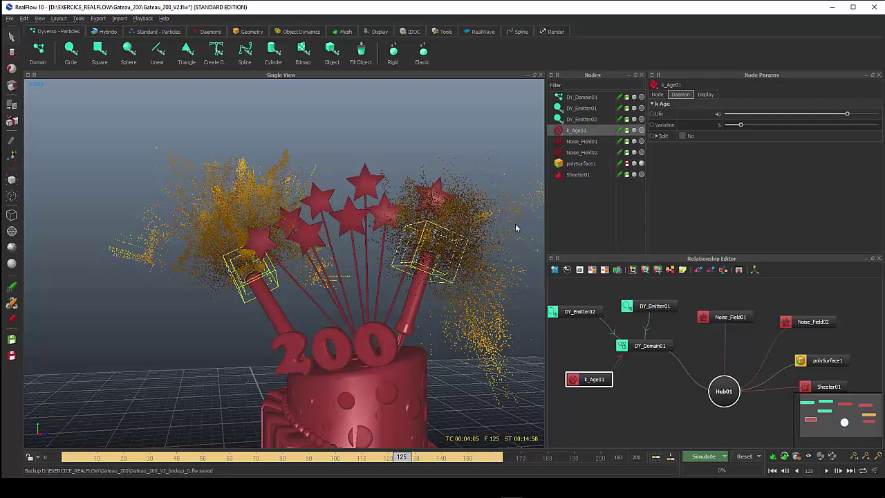
Check the polySurface1 cake mesh and DY_Domain01 nodes, then reselect Sheeter01 to show its daemon params
{"action": "left_click", "coordinate": [578, 176]}
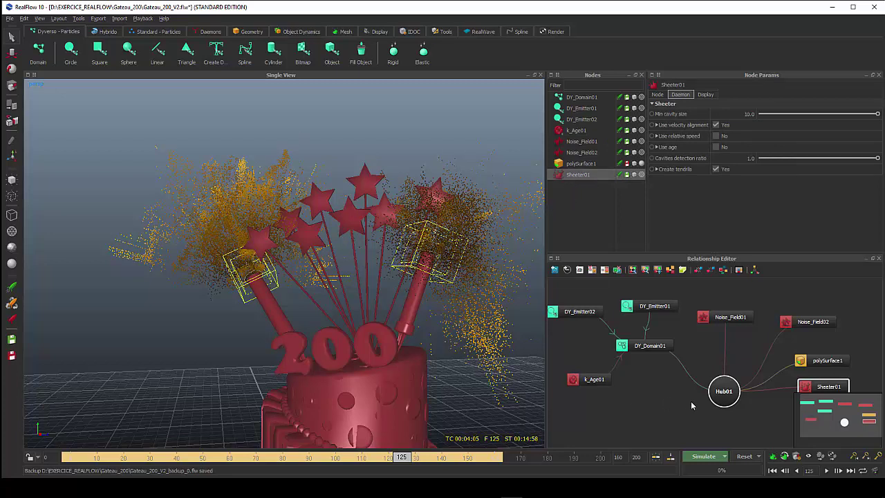
{"action": "middle_click_drag", "start_coordinate": [669, 404], "coordinate": [692, 415]}
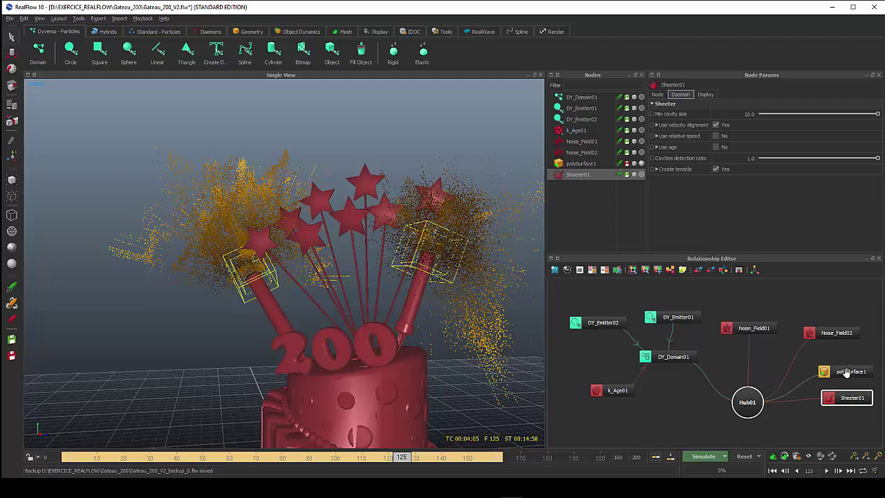
{"action": "mouse_move", "coordinate": [847, 372]}
{"action": "left_mouse_down"}
{"action": "mouse_move", "coordinate": [841, 366]}
{"action": "mouse_move", "coordinate": [834, 403]}
{"action": "left_mouse_up"}
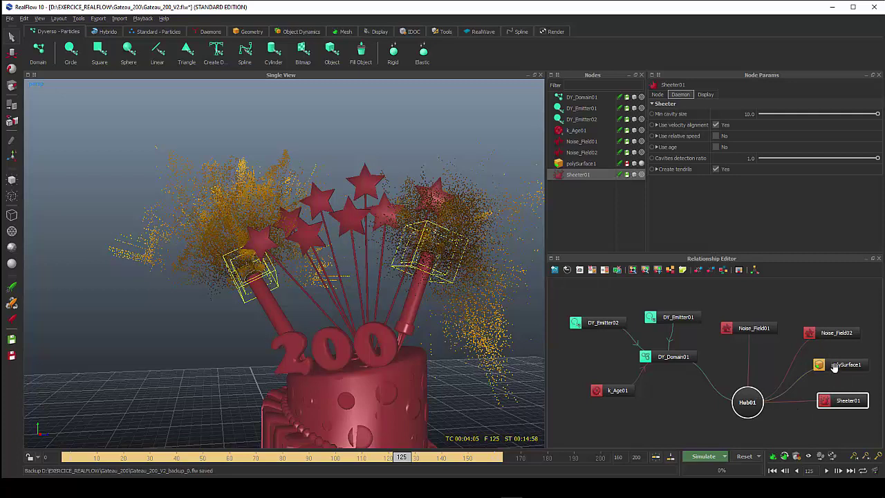
{"action": "left_click", "coordinate": [833, 367]}
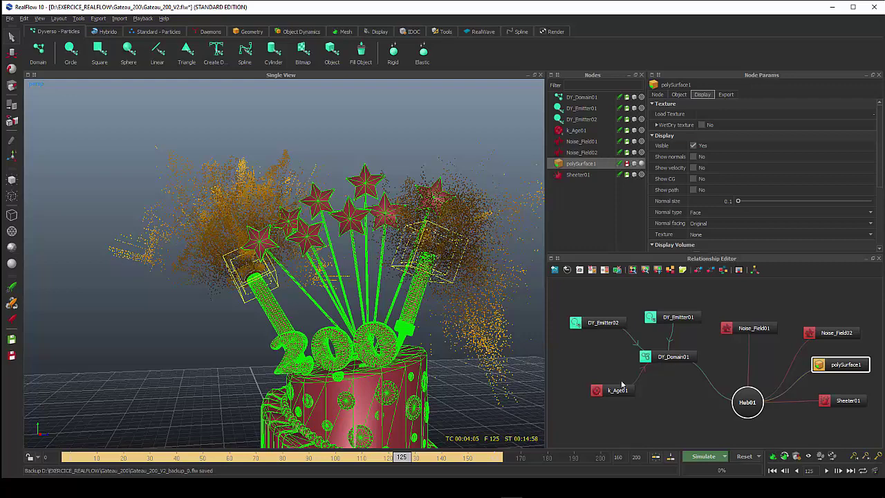
{"action": "left_click", "coordinate": [676, 357]}
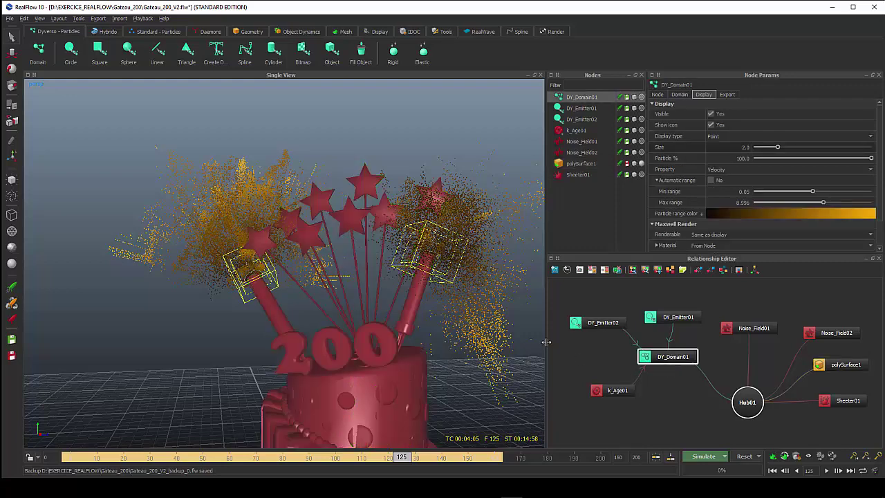
{"action": "left_click", "coordinate": [823, 401]}
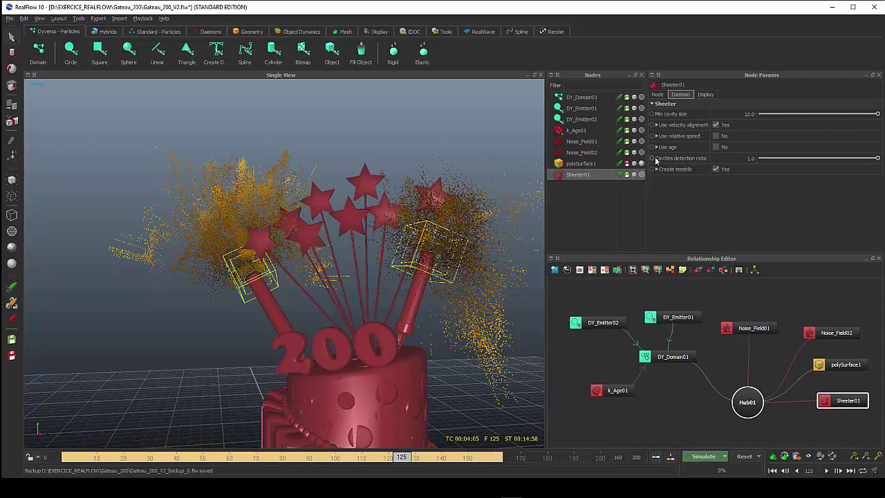
Expand Sheeter01's Use velocity alignment, Use relative speed and Use age groups, and collapse Create tendrils
{"action": "left_click", "coordinate": [656, 168]}
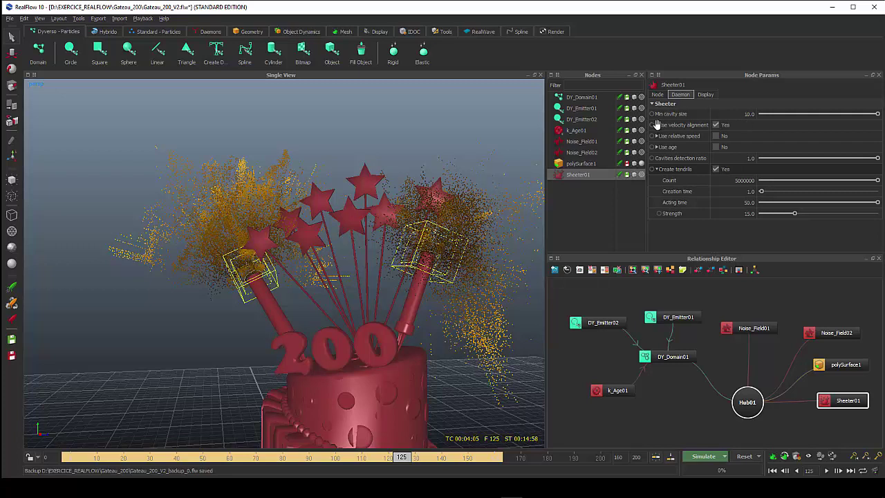
{"action": "left_click", "coordinate": [656, 125]}
{"action": "left_click", "coordinate": [657, 146]}
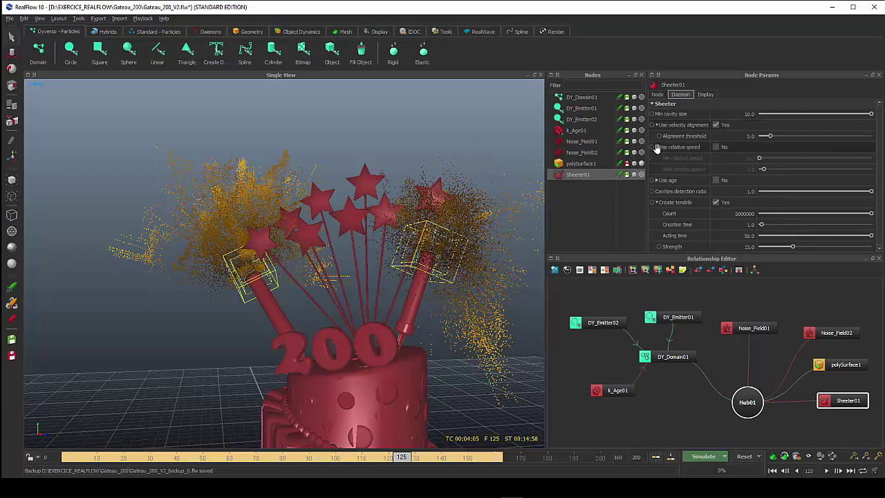
{"action": "left_click", "coordinate": [656, 179]}
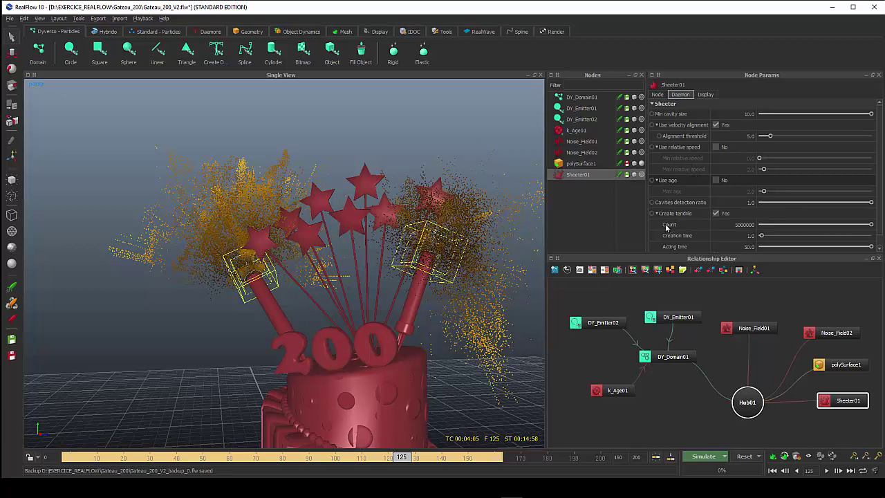
{"action": "left_click", "coordinate": [656, 213]}
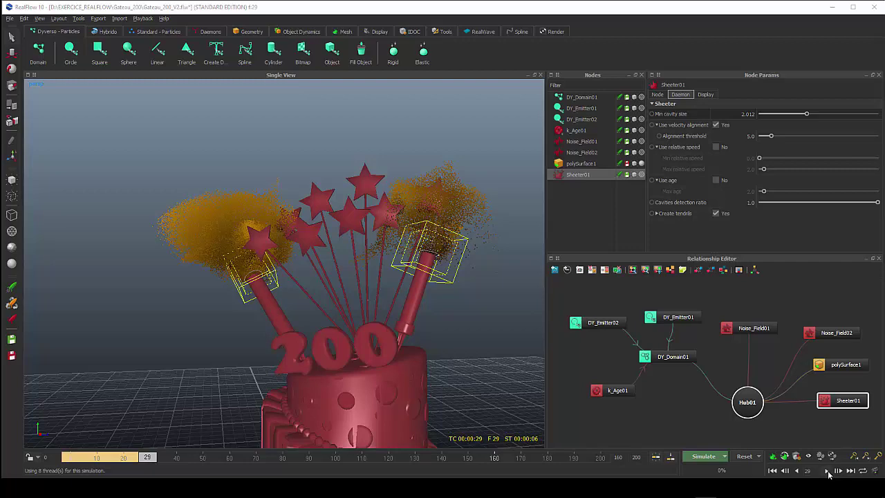
Run the sparkle simulation and halt it at frame 39
{"action": "left_click", "coordinate": [701, 457]}
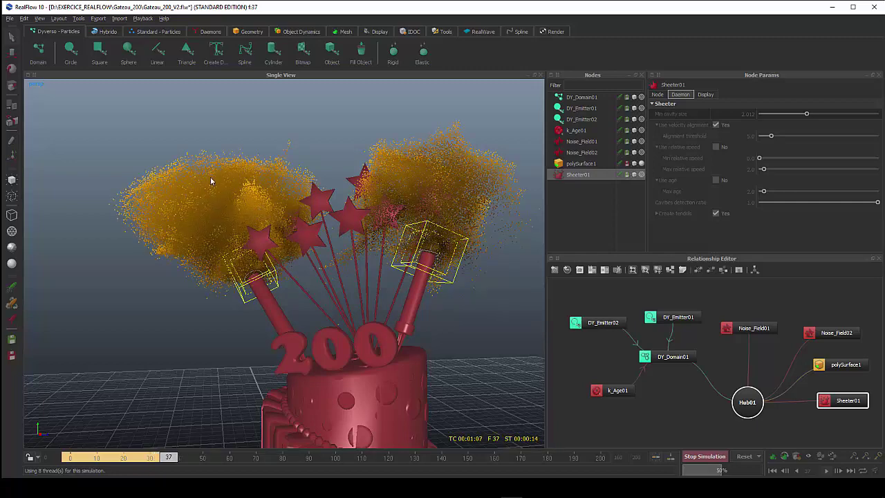
{"action": "left_click", "coordinate": [704, 458]}
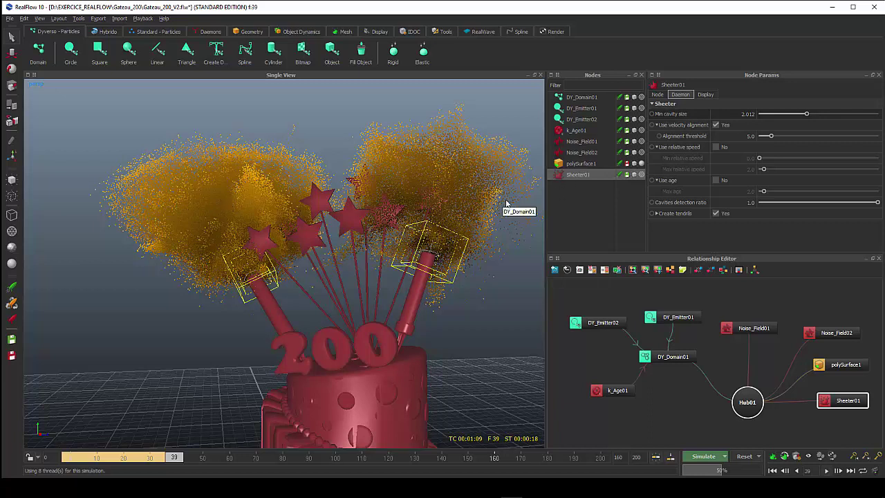
Change Sheeter01's Min cavity size to 8.0
{"action": "double_click", "coordinate": [756, 115]}
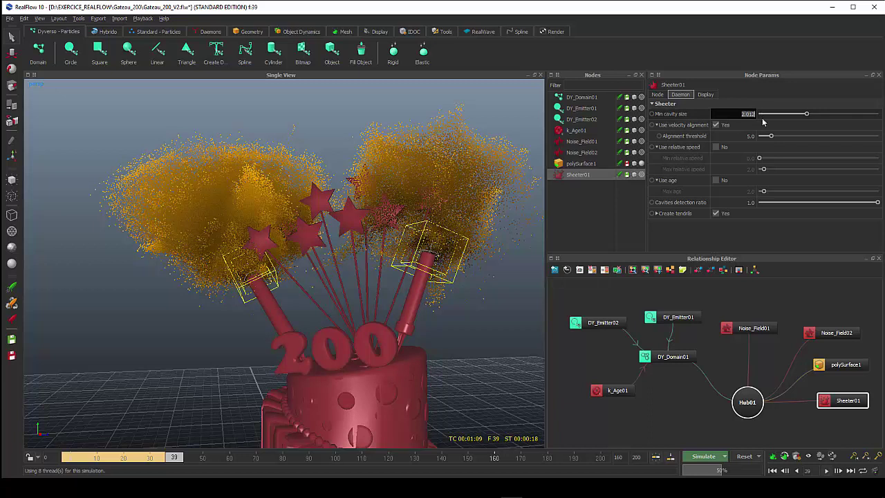
{"action": "type", "text": "1"}
{"action": "key", "text": "Return"}
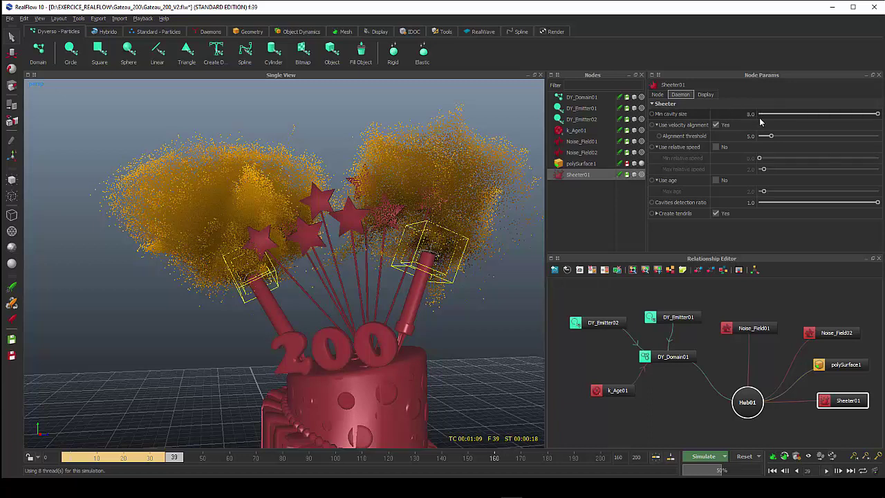
Reset all simulation data and re-simulate from scratch, stopping at frame 33
{"action": "left_click", "coordinate": [744, 456]}
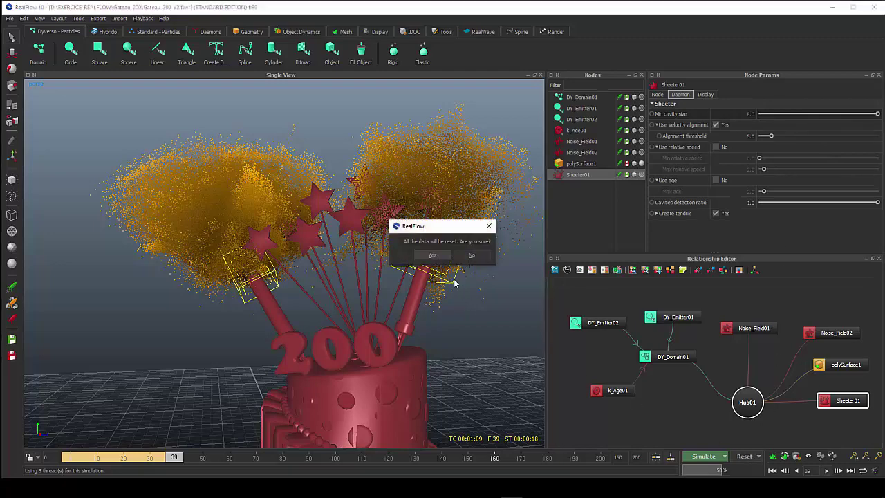
{"action": "left_click", "coordinate": [431, 255]}
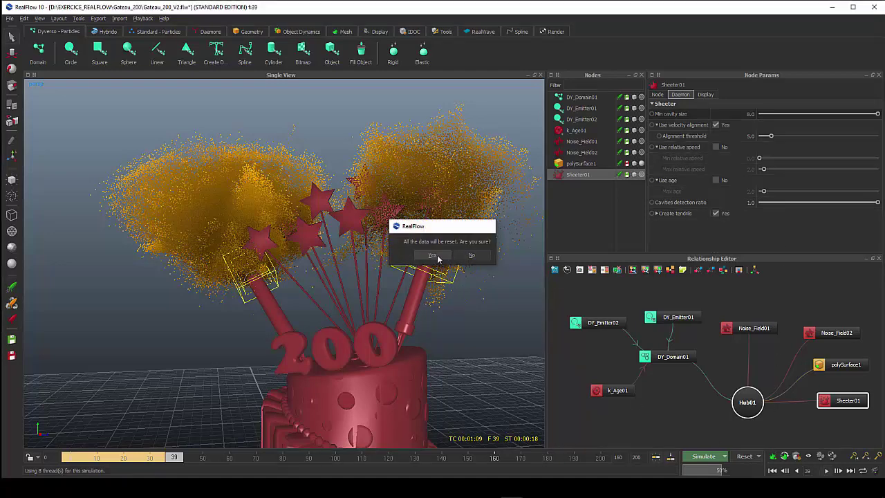
{"action": "left_click", "coordinate": [695, 456]}
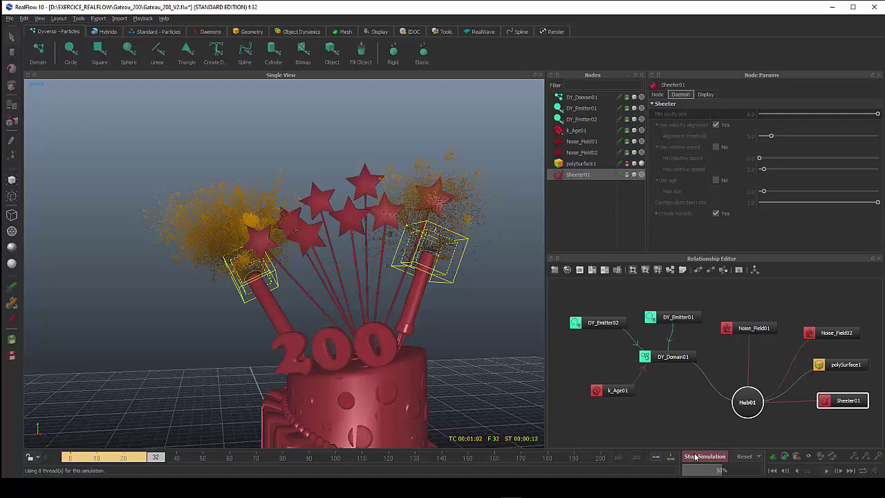
{"action": "left_click", "coordinate": [695, 457]}
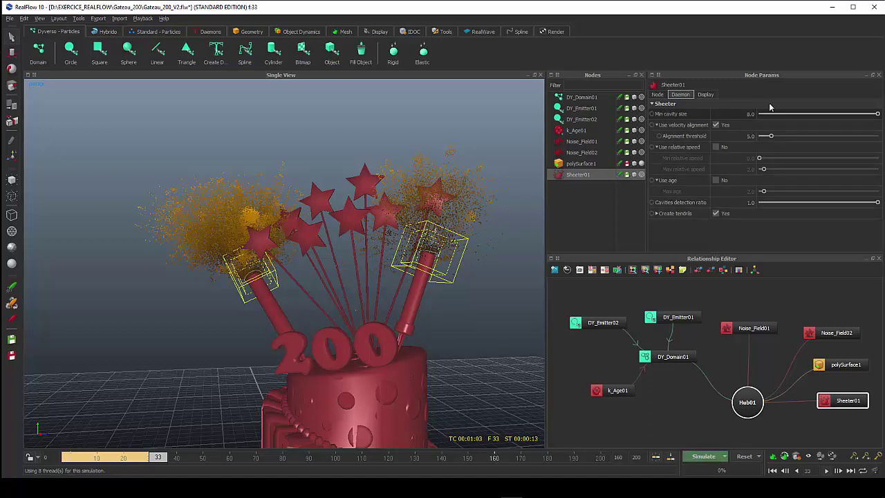
Enter 10 as Min cavity size, then reset and confirm to clear particles back to frame 0
{"action": "double_click", "coordinate": [758, 115]}
{"action": "type", "text": "10"}
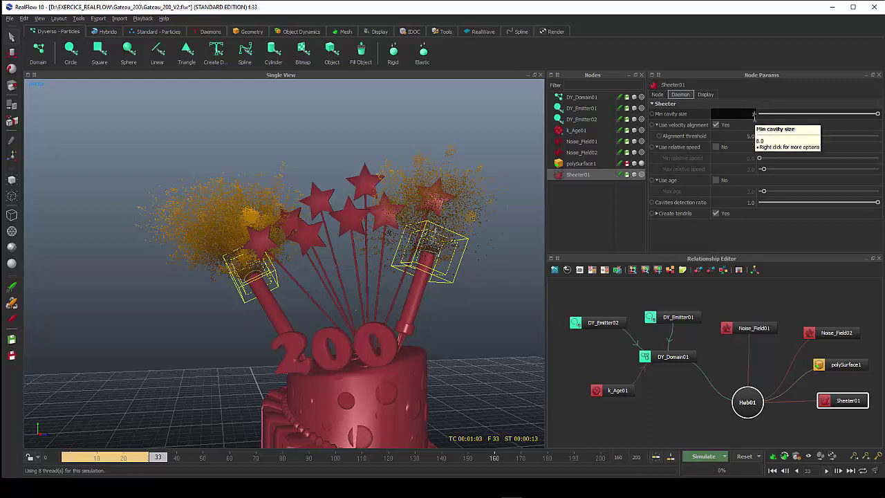
{"action": "key", "text": "Return"}
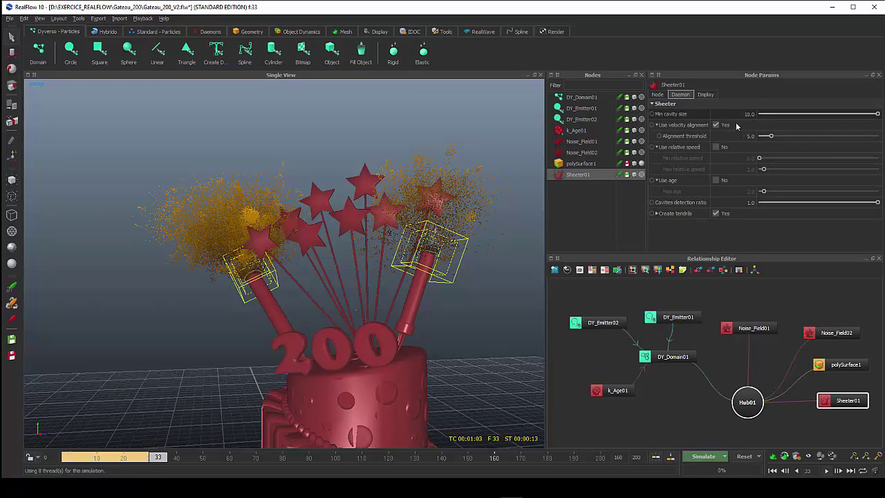
{"action": "left_click", "coordinate": [743, 456]}
{"action": "left_click", "coordinate": [438, 256]}
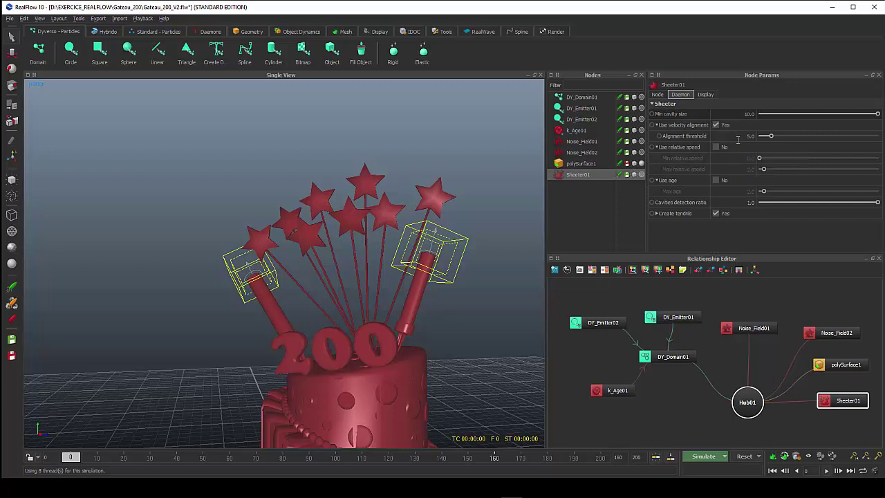
Enter 50 as Alignment threshold, reset the simulation data and start simulating from frame 0
{"action": "double_click", "coordinate": [750, 136]}
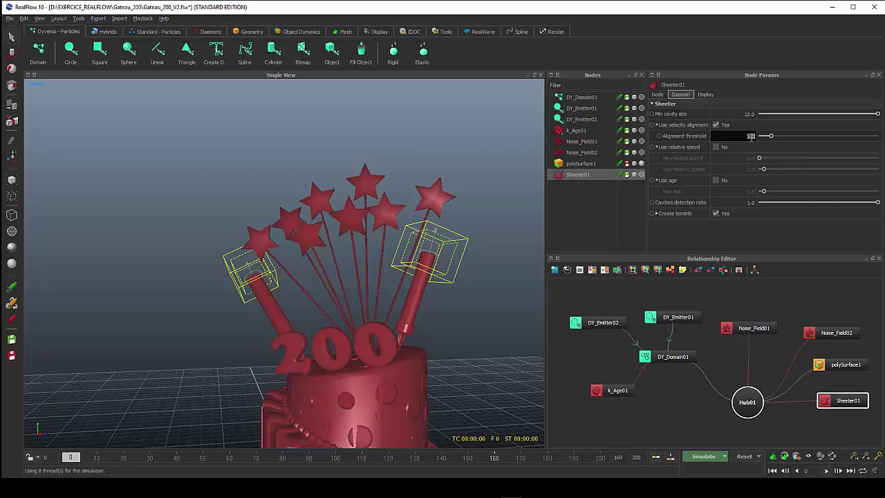
{"action": "type", "text": "50"}
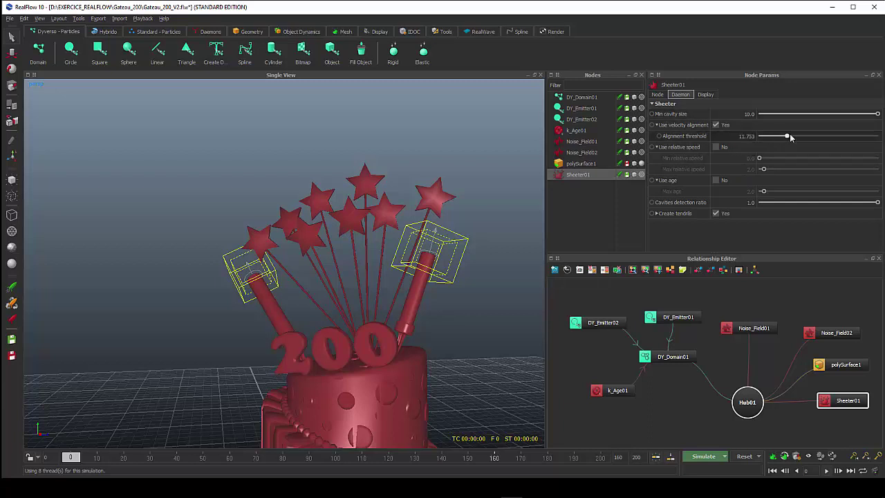
{"action": "key", "text": "Return"}
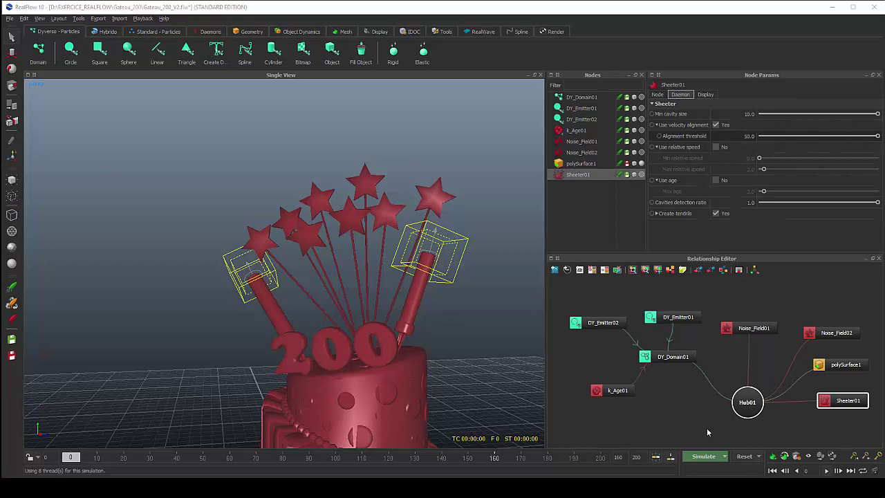
{"action": "left_click", "coordinate": [745, 459]}
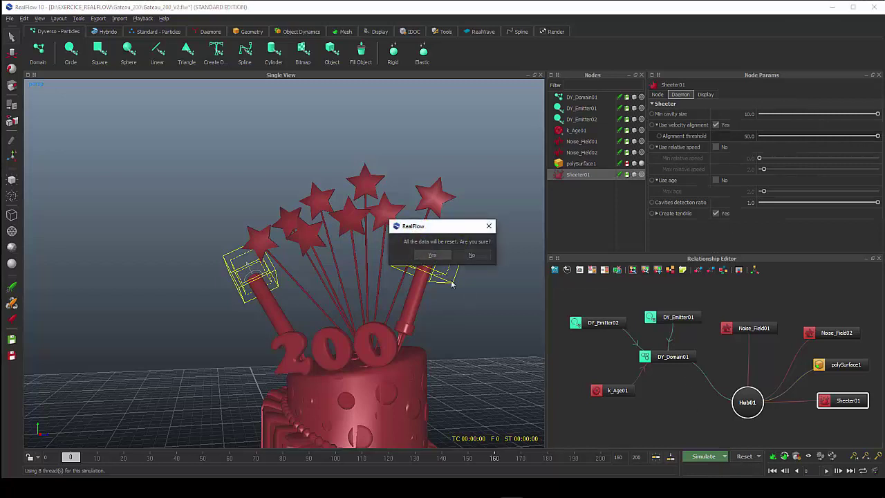
{"action": "left_click", "coordinate": [429, 255]}
{"action": "left_click", "coordinate": [693, 459]}
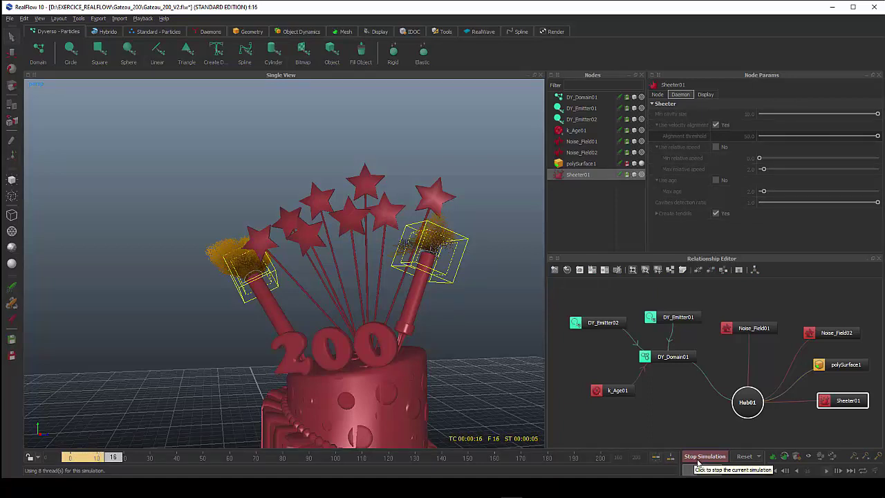
Stop the running simulation at frame 18 and set Alignment threshold to 1.0
{"action": "left_click", "coordinate": [698, 458]}
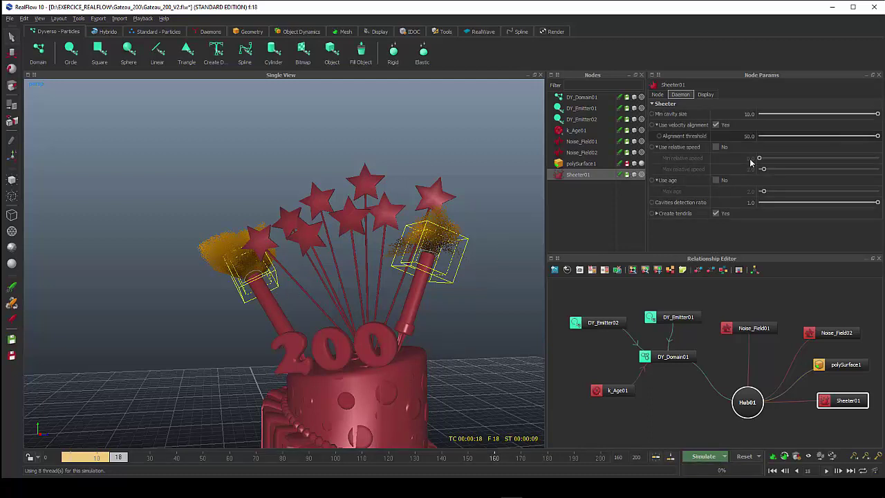
{"action": "left_click", "coordinate": [764, 136]}
{"action": "double_click", "coordinate": [751, 136]}
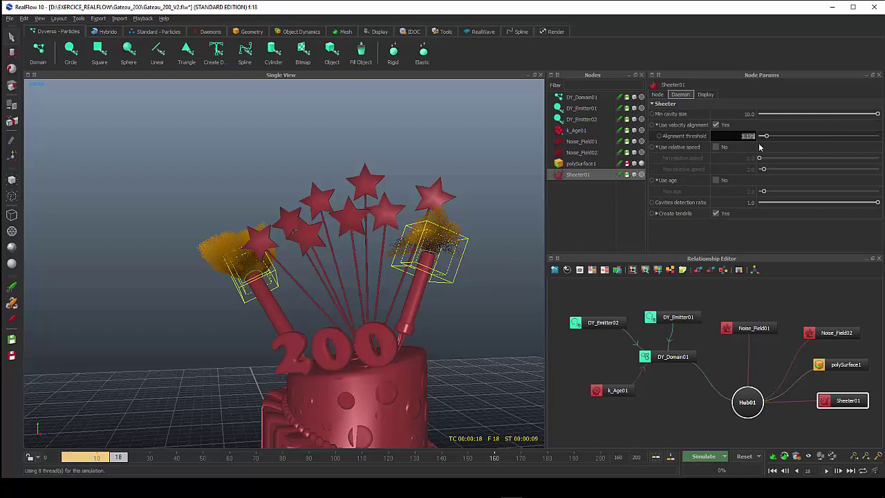
{"action": "type", "text": "1"}
{"action": "key", "text": "Return"}
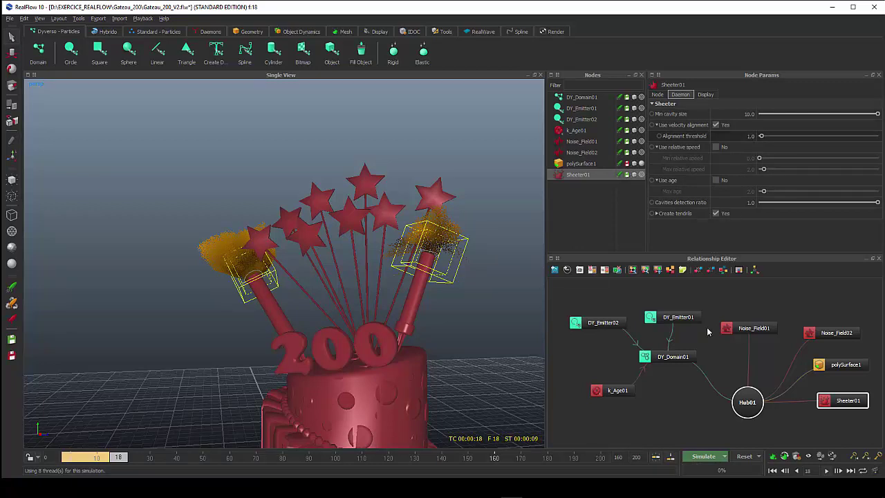
Reset the simulation data and simulate the sparkles again from frame 0
{"action": "left_click", "coordinate": [744, 456]}
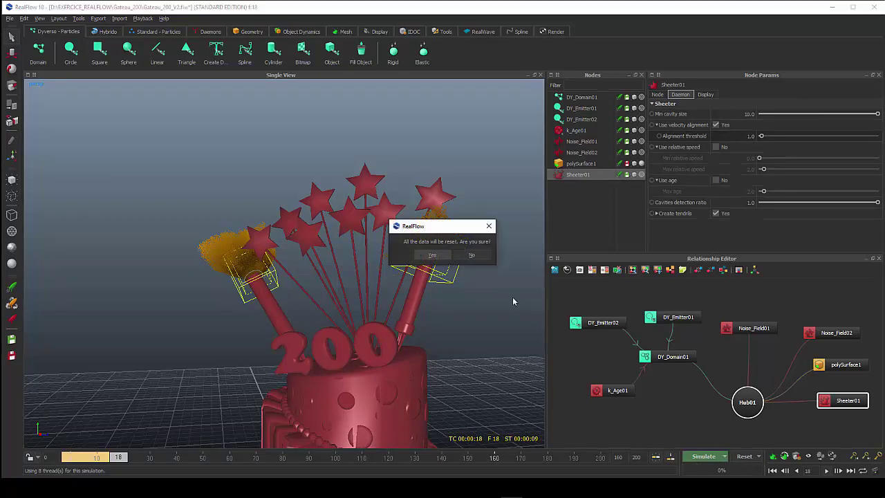
{"action": "left_click", "coordinate": [444, 254]}
{"action": "left_click", "coordinate": [717, 459]}
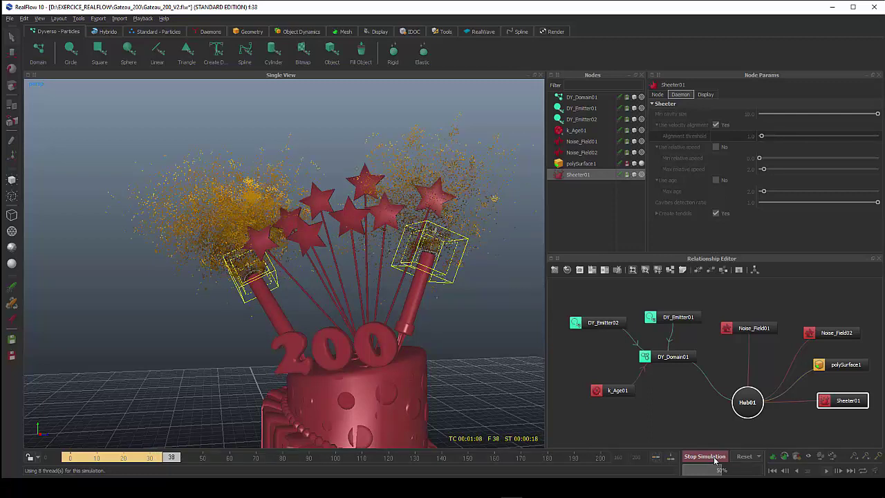
Stop the simulation, set Alignment threshold to 5.0 and tick Use relative speed
{"action": "left_click", "coordinate": [715, 458]}
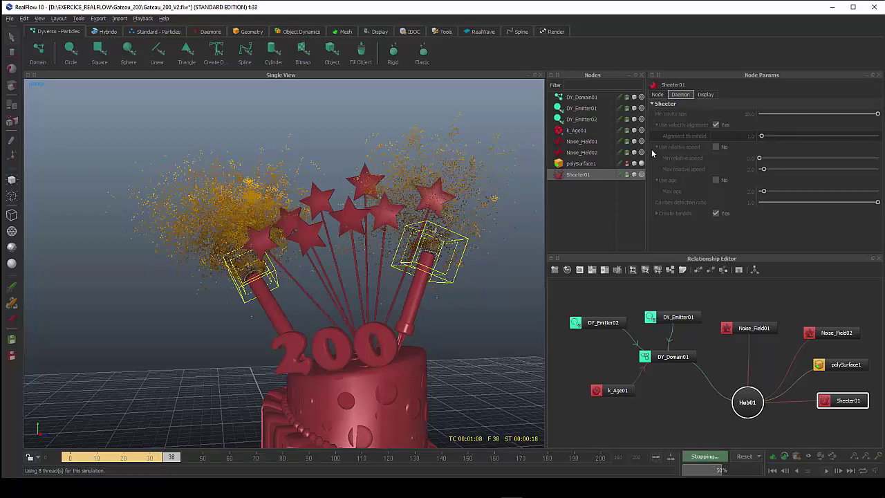
{"action": "double_click", "coordinate": [752, 136]}
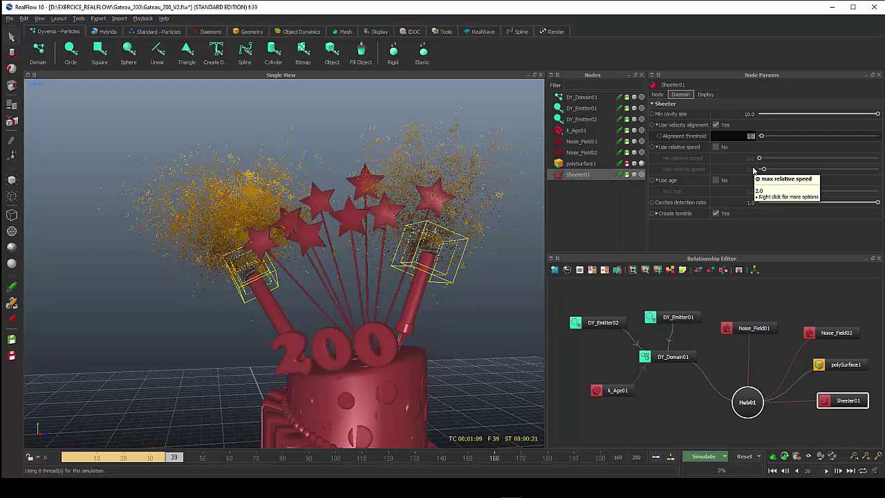
{"action": "type", "text": "5"}
{"action": "key", "text": "Return"}
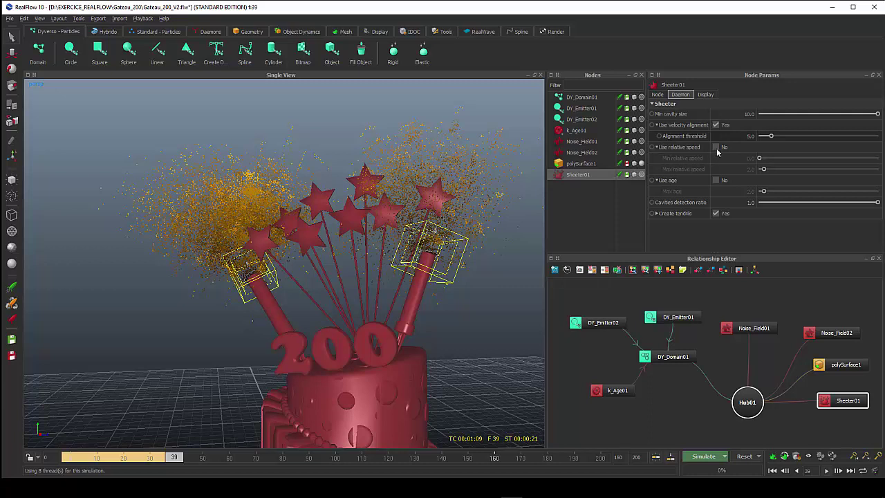
{"action": "left_click", "coordinate": [716, 147]}
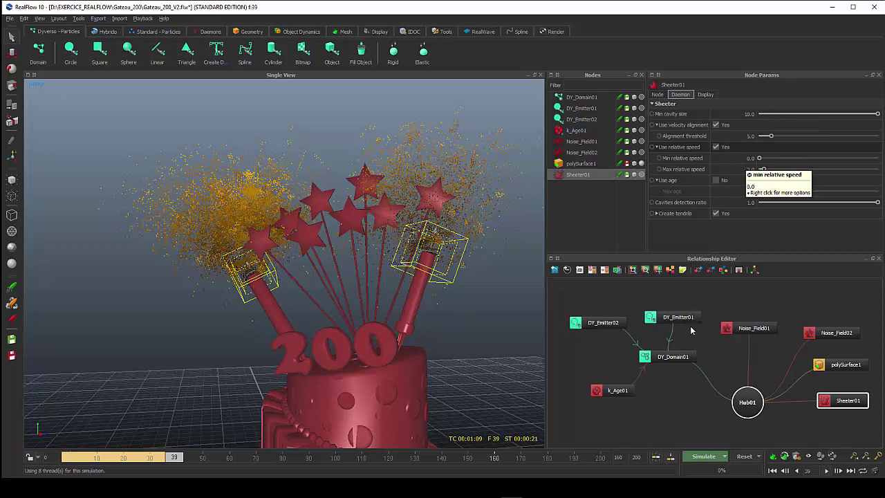
Reset the simulation data and restart the particle simulation from frame 0
{"action": "left_click", "coordinate": [746, 459]}
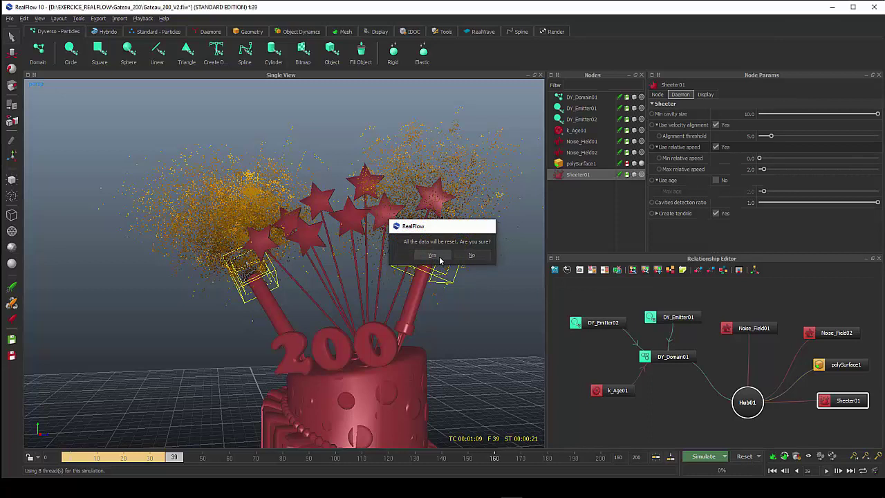
{"action": "left_click", "coordinate": [439, 259]}
{"action": "left_click", "coordinate": [711, 459]}
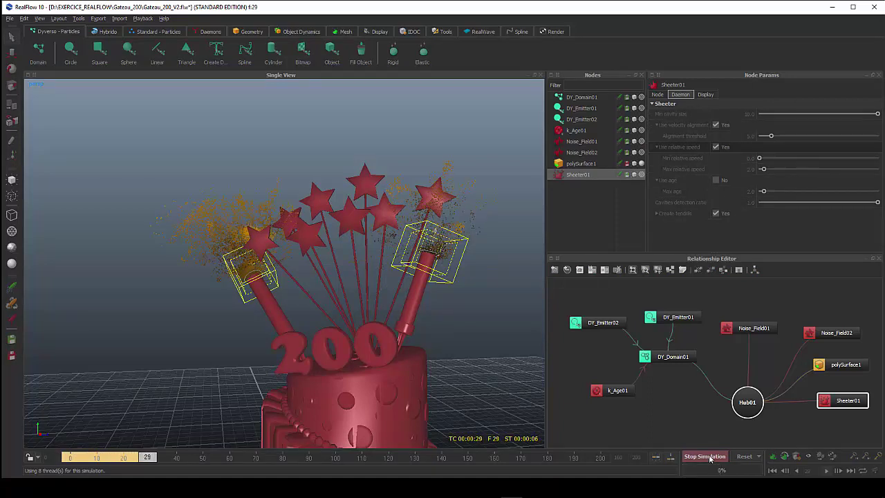
Halt the run at frame 30 and tick Use age in Sheeter01's Node Params
{"action": "left_click", "coordinate": [709, 458]}
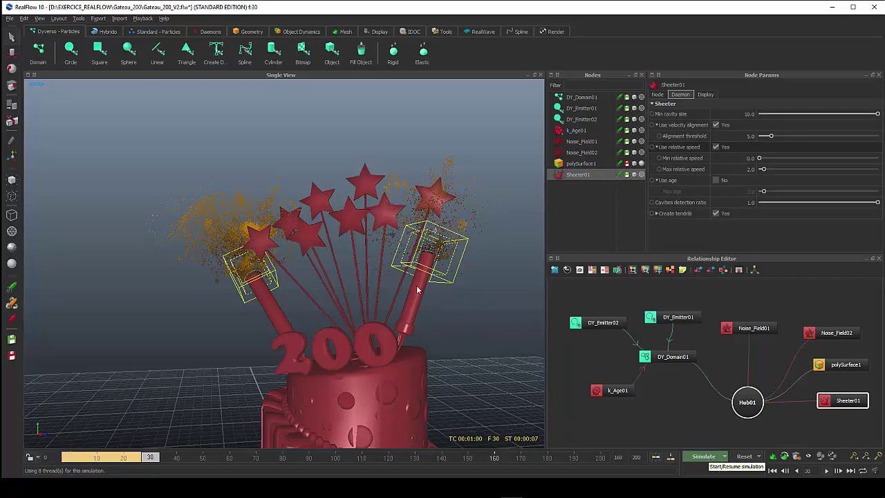
{"action": "scroll", "coordinate": [270, 248], "scroll_direction": "up", "scroll_amount": 3}
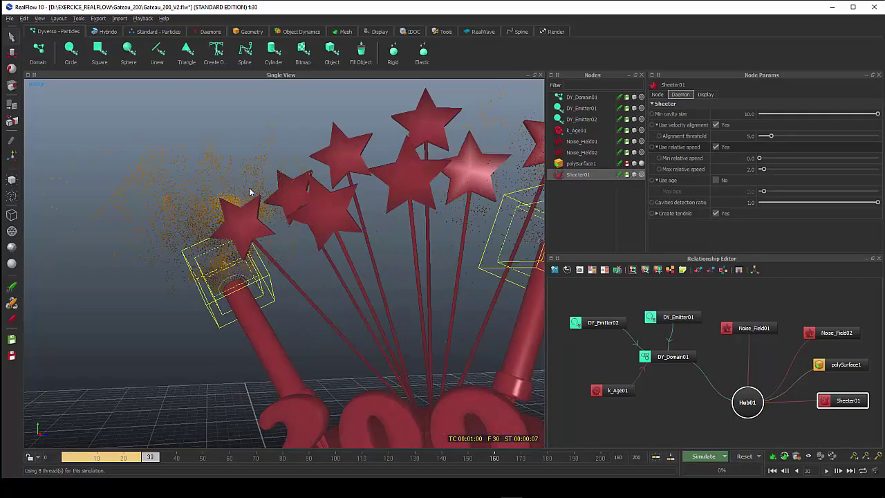
{"action": "scroll", "coordinate": [237, 249], "scroll_direction": "down", "scroll_amount": 3}
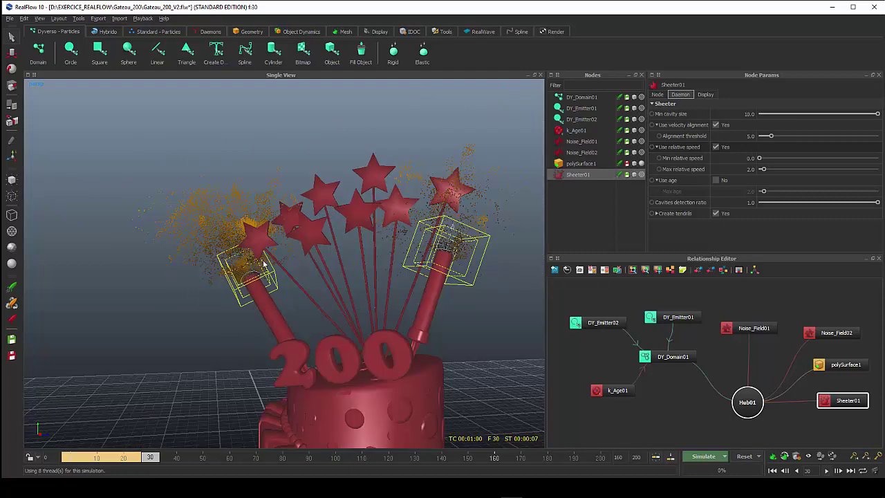
{"action": "scroll", "coordinate": [265, 263], "scroll_direction": "down", "scroll_amount": 2}
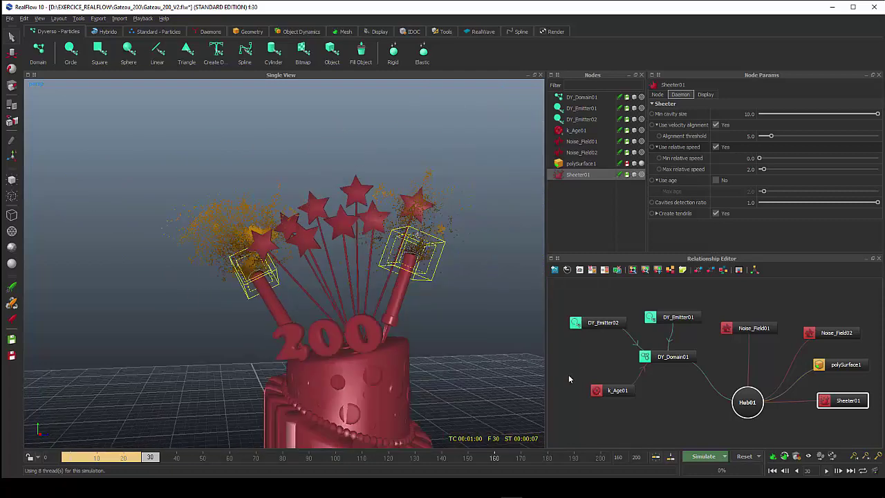
{"action": "left_click", "coordinate": [718, 180]}
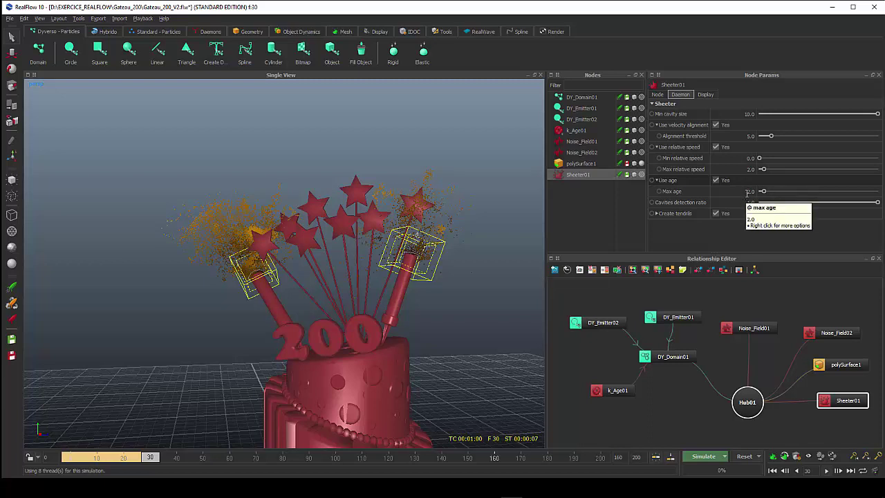
Set Max age to 20.0, clear the cached simulation and re-simulate from frame 0
{"action": "double_click", "coordinate": [750, 191]}
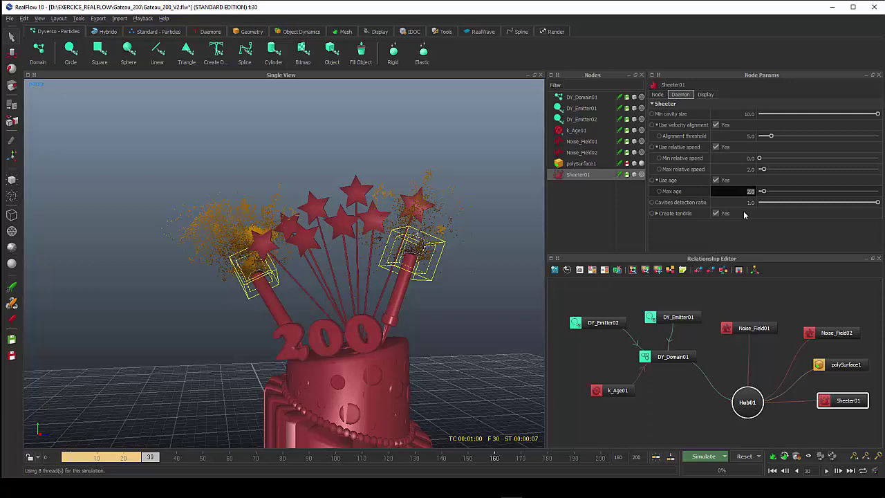
{"action": "type", "text": "20"}
{"action": "key", "text": "Return"}
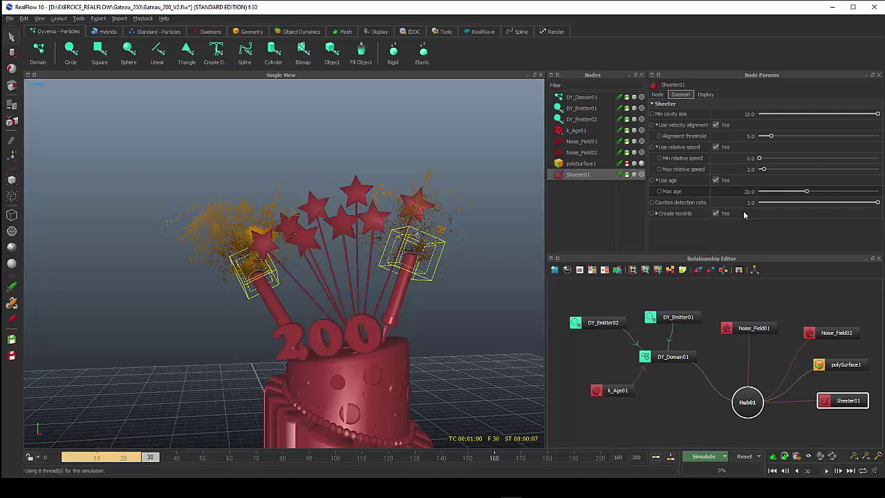
{"action": "left_click", "coordinate": [741, 455]}
{"action": "left_click", "coordinate": [423, 256]}
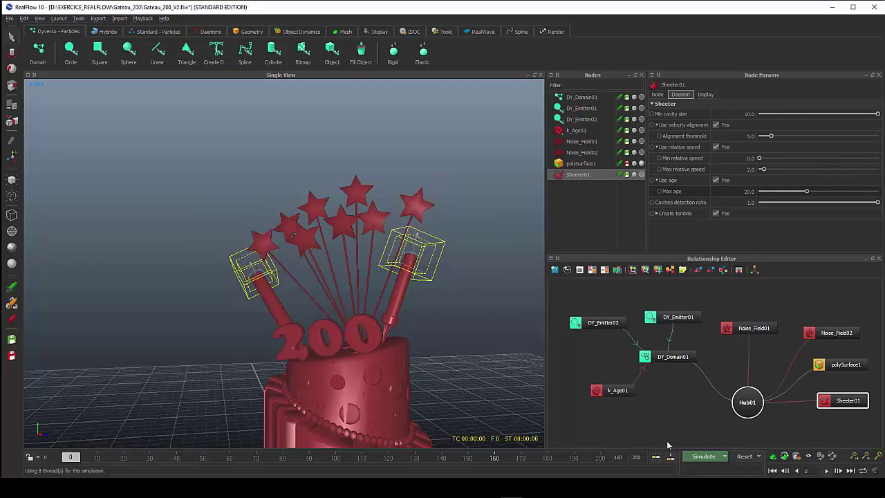
{"action": "left_click", "coordinate": [705, 456]}
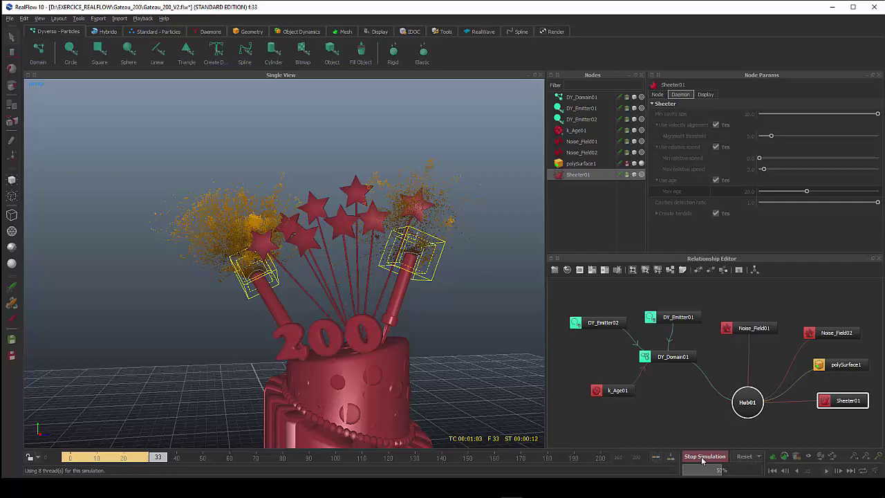
Stop the sparkle simulation at frame 37
{"action": "left_click", "coordinate": [702, 458]}
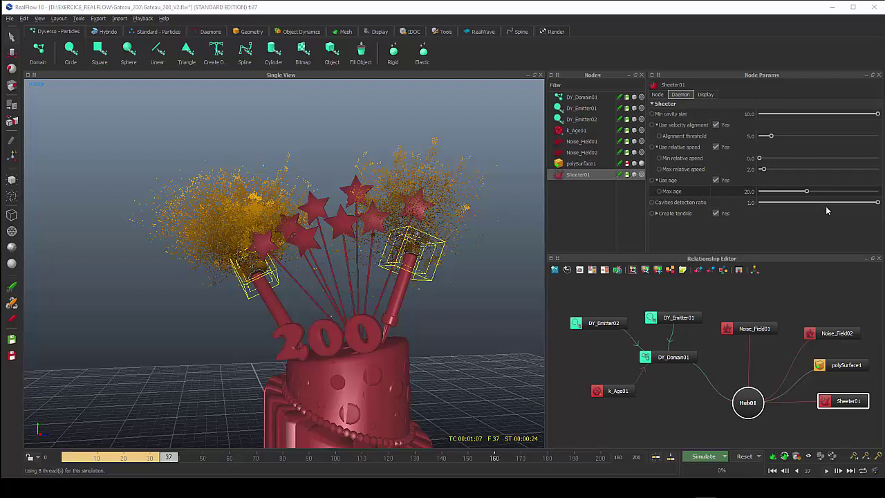
Expand Create tendrils to show Count, Creation time, Acting time and Strength, and zoom in
{"action": "left_click", "coordinate": [658, 213]}
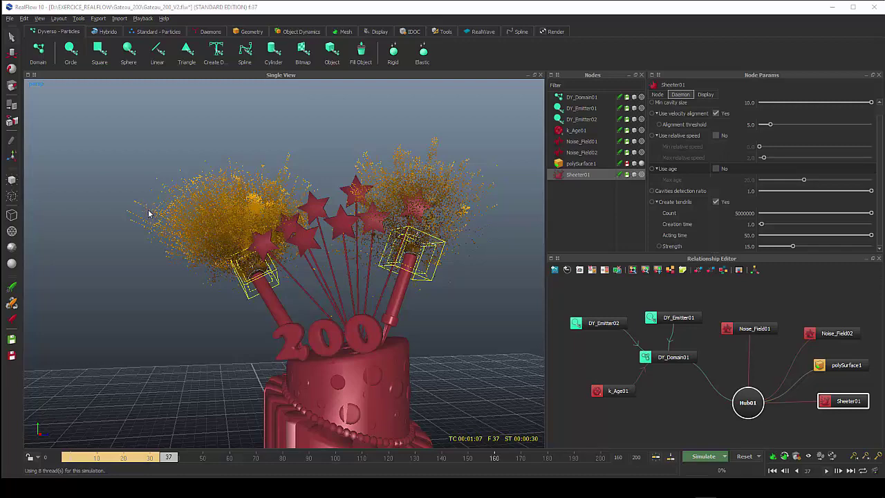
{"action": "scroll", "coordinate": [148, 213], "scroll_direction": "up", "scroll_amount": 5}
{"action": "scroll", "coordinate": [149, 213], "scroll_direction": "up", "scroll_amount": 3}
{"action": "scroll", "coordinate": [180, 221], "scroll_direction": "up", "scroll_amount": 3}
{"action": "scroll", "coordinate": [208, 232], "scroll_direction": "up", "scroll_amount": 3}
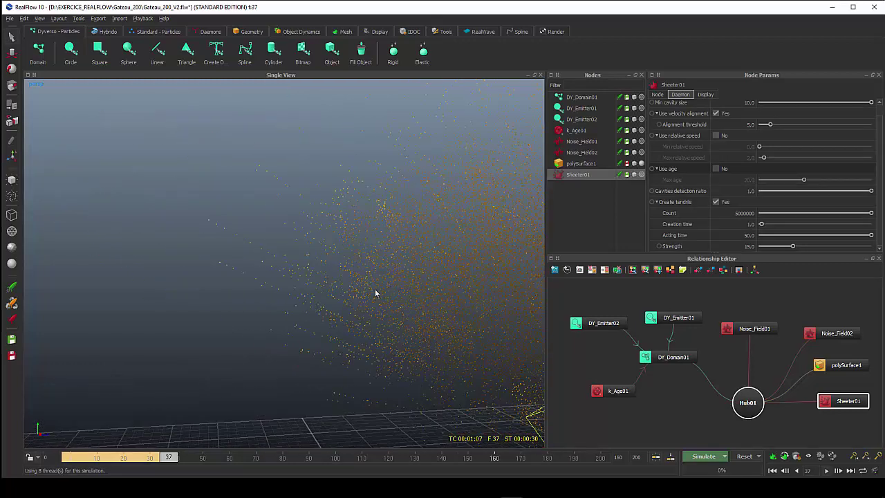
{"action": "scroll", "coordinate": [363, 310], "scroll_direction": "down", "scroll_amount": 2}
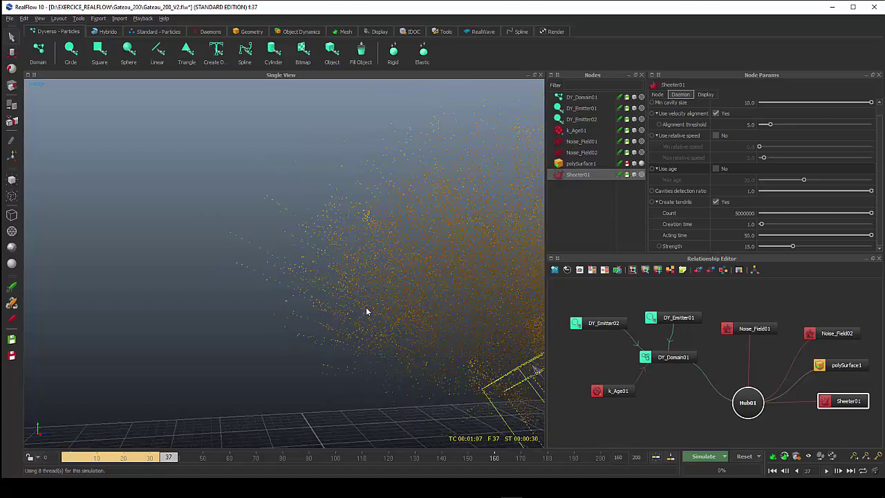
{"action": "scroll", "coordinate": [366, 315], "scroll_direction": "down", "scroll_amount": 2}
{"action": "scroll", "coordinate": [356, 314], "scroll_direction": "down", "scroll_amount": 2}
{"action": "scroll", "coordinate": [344, 319], "scroll_direction": "down", "scroll_amount": 2}
{"action": "scroll", "coordinate": [349, 311], "scroll_direction": "down", "scroll_amount": 2}
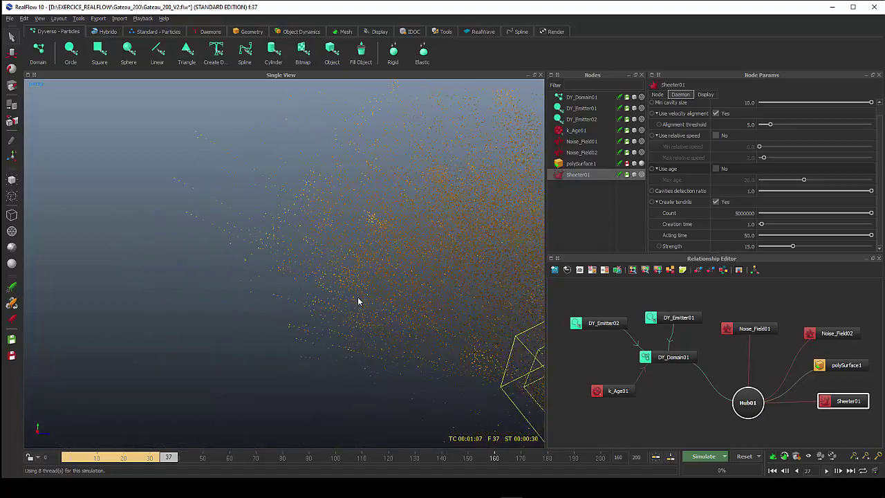
{"action": "scroll", "coordinate": [358, 301], "scroll_direction": "down", "scroll_amount": 2}
{"action": "scroll", "coordinate": [371, 296], "scroll_direction": "down", "scroll_amount": 2}
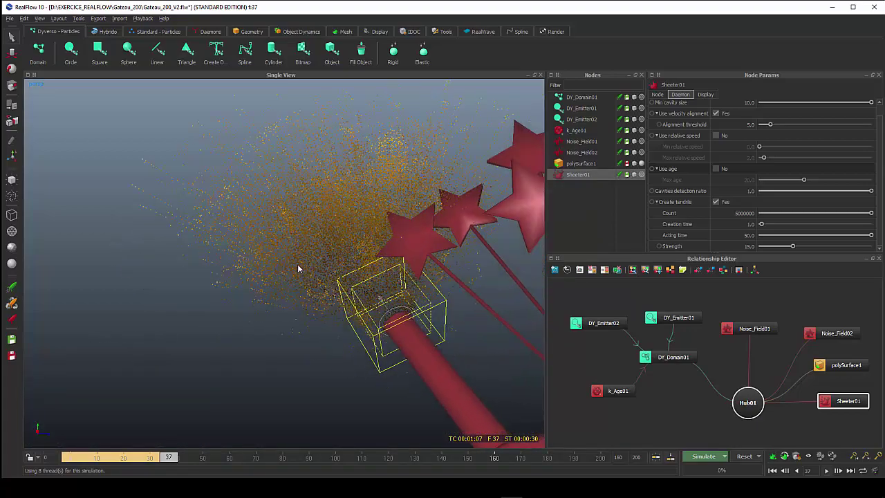
{"action": "scroll", "coordinate": [291, 300], "scroll_direction": "down", "scroll_amount": 2}
{"action": "scroll", "coordinate": [292, 296], "scroll_direction": "down", "scroll_amount": 2}
{"action": "scroll", "coordinate": [295, 292], "scroll_direction": "down", "scroll_amount": 2}
{"action": "scroll", "coordinate": [299, 286], "scroll_direction": "down", "scroll_amount": 2}
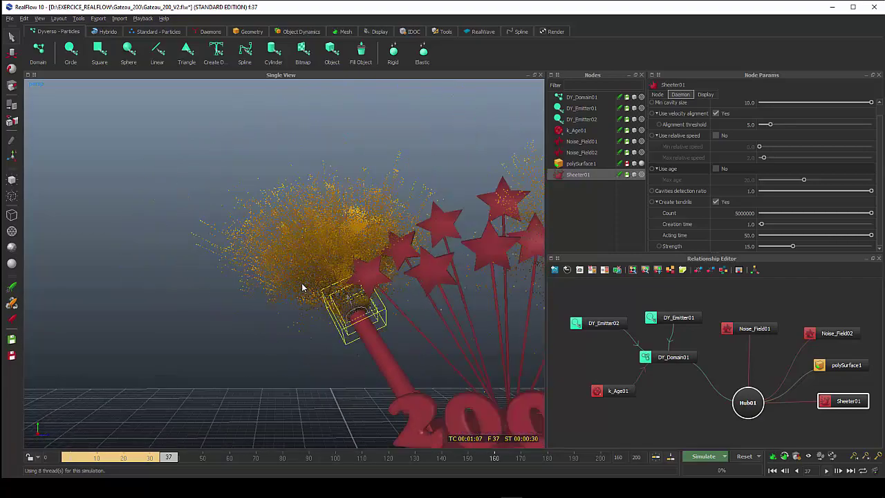
{"action": "scroll", "coordinate": [302, 284], "scroll_direction": "down", "scroll_amount": 2}
{"action": "scroll", "coordinate": [303, 283], "scroll_direction": "down", "scroll_amount": 2}
{"action": "scroll", "coordinate": [300, 268], "scroll_direction": "down", "scroll_amount": 2}
{"action": "scroll", "coordinate": [297, 251], "scroll_direction": "down", "scroll_amount": 2}
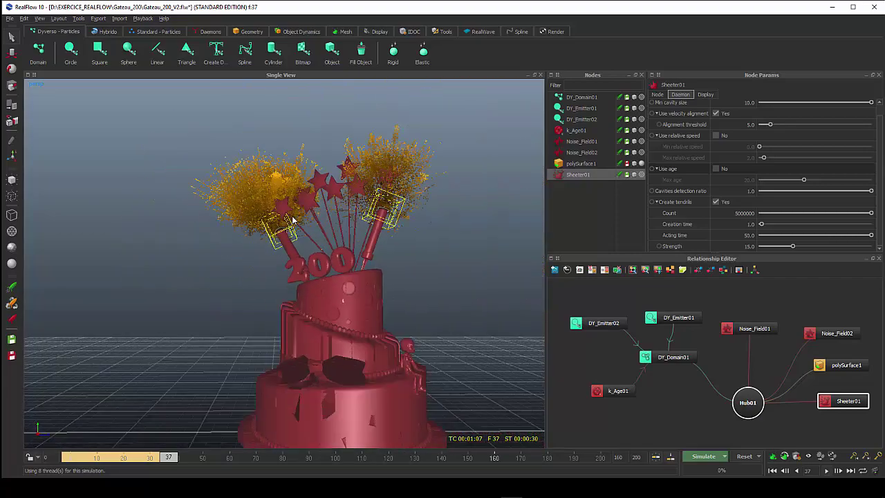
{"action": "scroll", "coordinate": [294, 235], "scroll_direction": "down", "scroll_amount": 2}
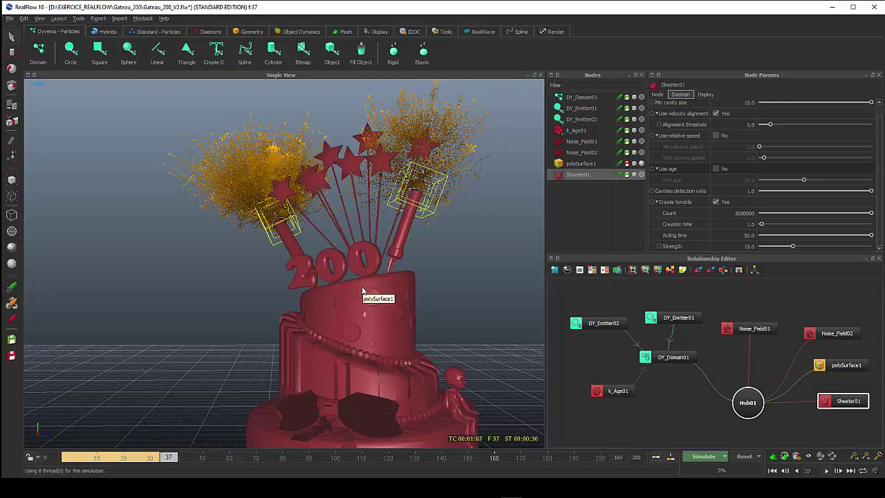
{"action": "middle_click_drag", "start_coordinate": [362, 290], "coordinate": [347, 289], "text": "alt"}
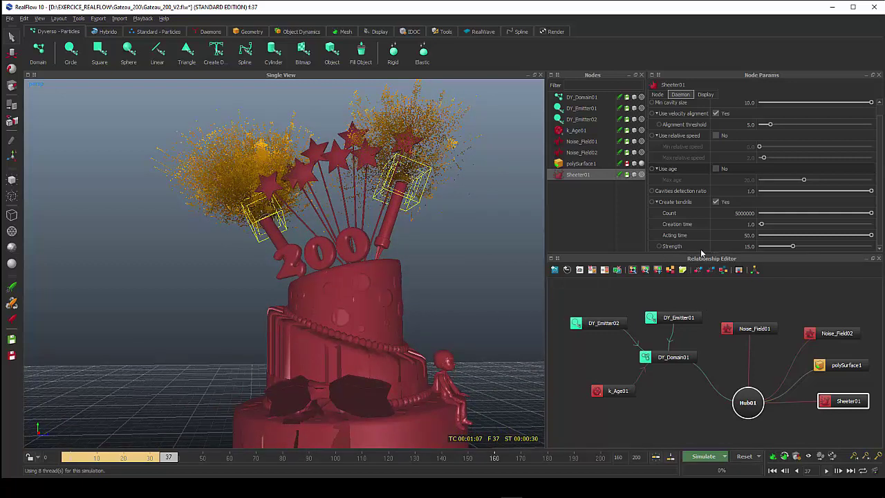
Orbit the viewport to a lower, front-on view of the cake and sparkle clouds
{"action": "double_click", "coordinate": [747, 246]}
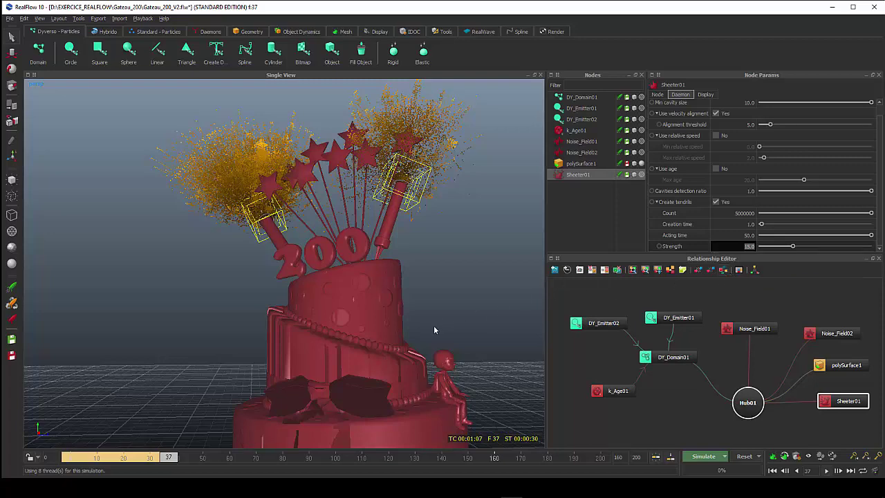
{"action": "left_click_drag", "start_coordinate": [434, 325], "coordinate": [407, 325], "text": "alt"}
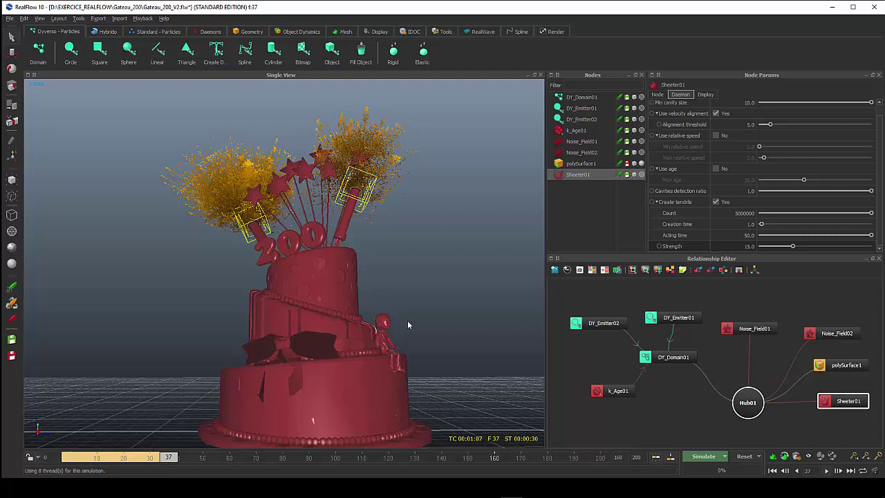
{"action": "mouse_move", "coordinate": [400, 303]}
{"action": "left_mouse_down", "text": "alt"}
{"action": "mouse_move", "coordinate": [396, 287]}
{"action": "mouse_move", "coordinate": [399, 304]}
{"action": "left_mouse_up", "text": "alt"}
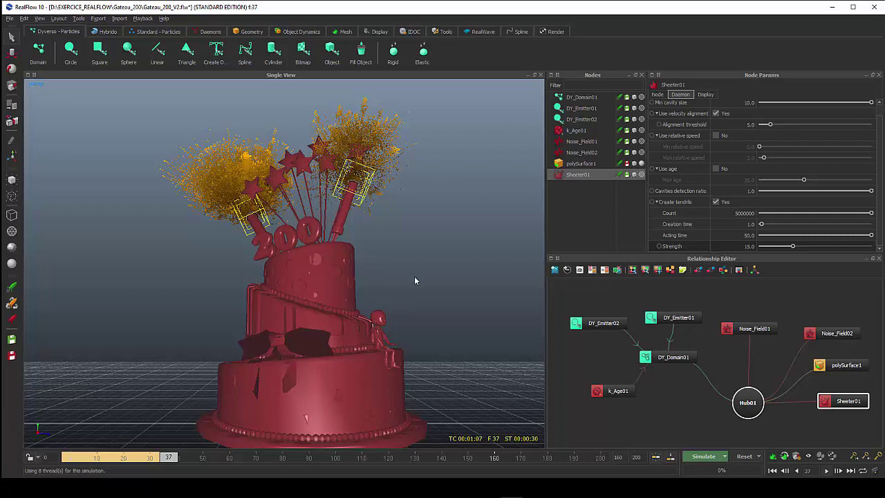
Re-simulate with tendril strength 30 and stop at frame 39
{"action": "key", "text": "ctrl+alt+a"}
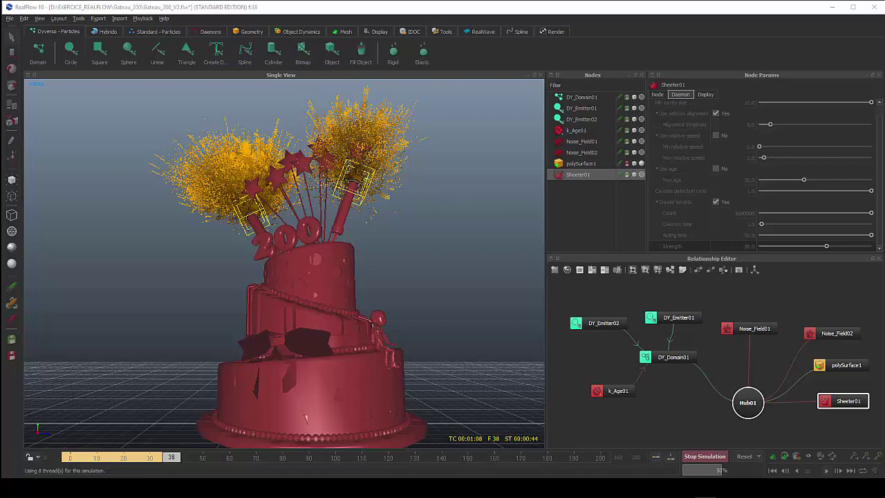
{"action": "key", "text": "Escape"}
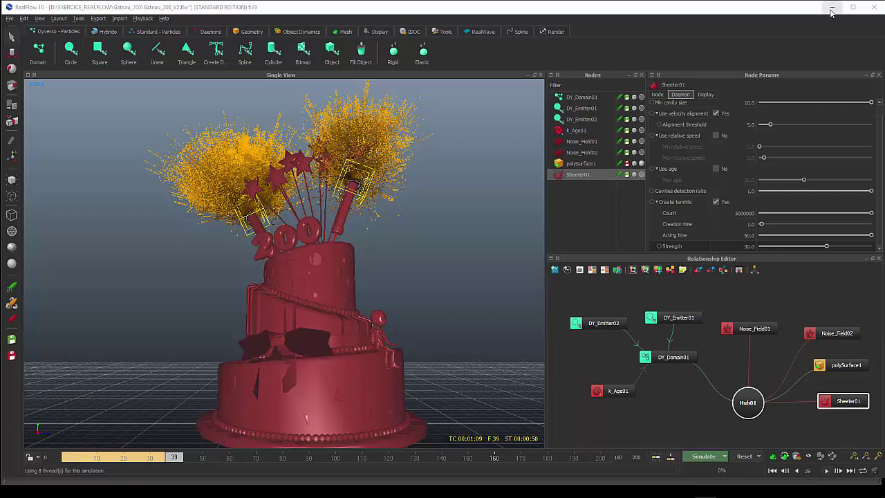
Check DY_Domain01's Export settings with Krakatoa PRT caching, then minimize RealFlow
{"action": "left_click", "coordinate": [588, 101]}
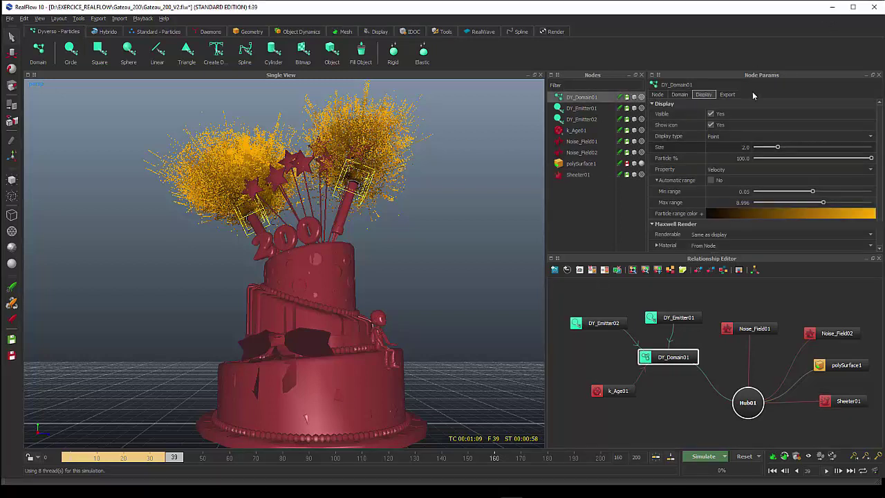
{"action": "left_click", "coordinate": [727, 96]}
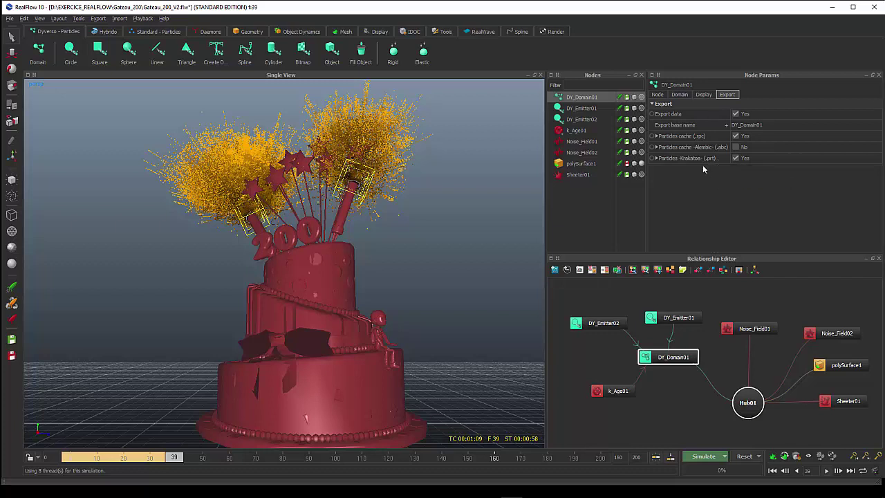
{"action": "left_click", "coordinate": [829, 7]}
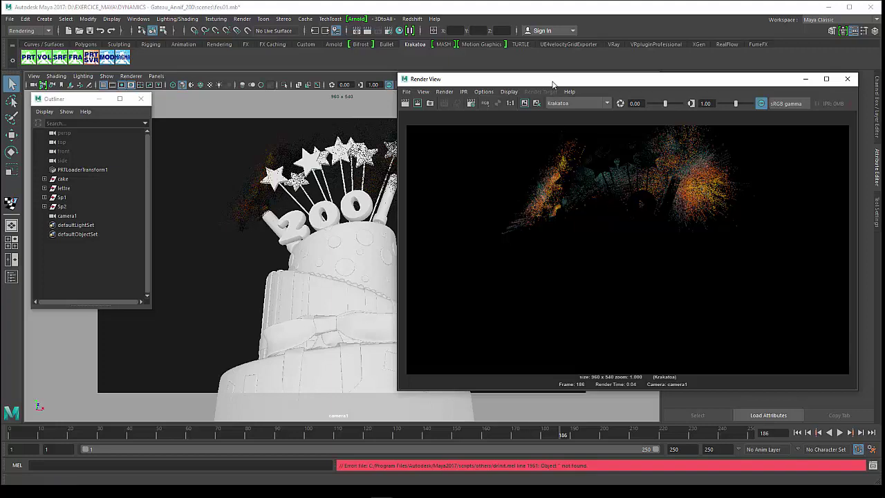
Reposition Maya's Render View window while reviewing the Krakatoa sparkle render
{"action": "mouse_move", "coordinate": [555, 82]}
{"action": "left_mouse_down"}
{"action": "mouse_move", "coordinate": [542, 76]}
{"action": "mouse_move", "coordinate": [553, 109]}
{"action": "mouse_move", "coordinate": [531, 91]}
{"action": "left_mouse_up"}
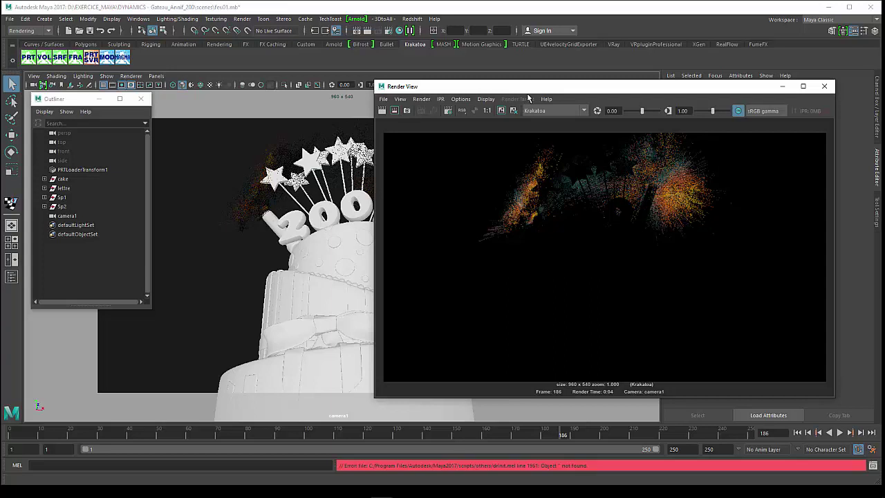
{"action": "mouse_move", "coordinate": [527, 98]}
{"action": "left_mouse_down"}
{"action": "mouse_move", "coordinate": [534, 90]}
{"action": "mouse_move", "coordinate": [507, 101]}
{"action": "mouse_move", "coordinate": [523, 100]}
{"action": "left_mouse_up"}
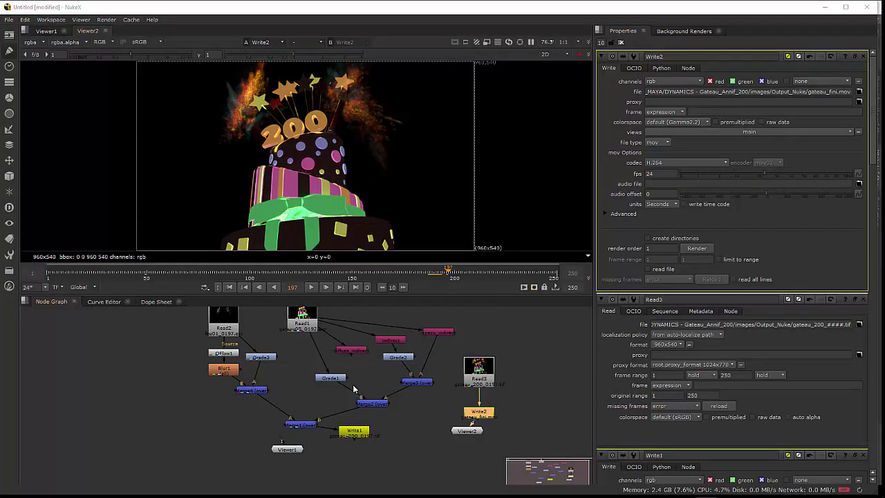
Go to frame 195 and frame the fire nodes in the Node Graph
{"action": "left_click_drag", "start_coordinate": [404, 272], "coordinate": [443, 273]}
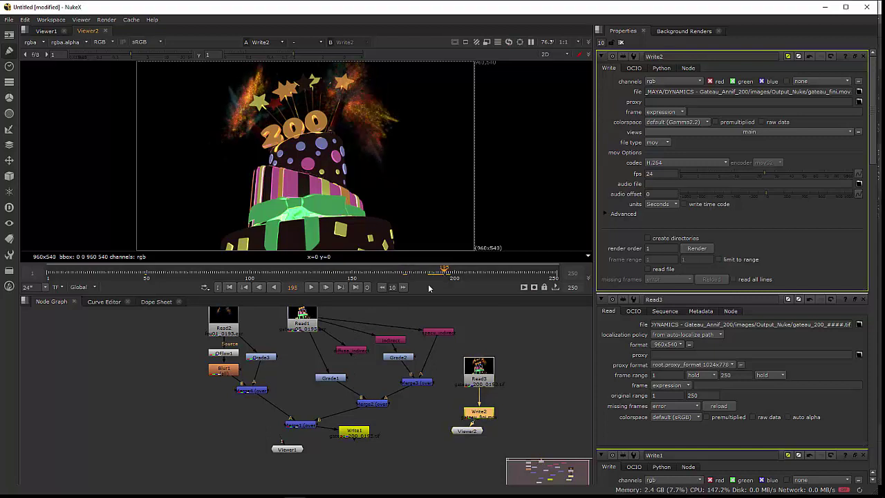
{"action": "middle_click_drag", "start_coordinate": [291, 366], "coordinate": [327, 386]}
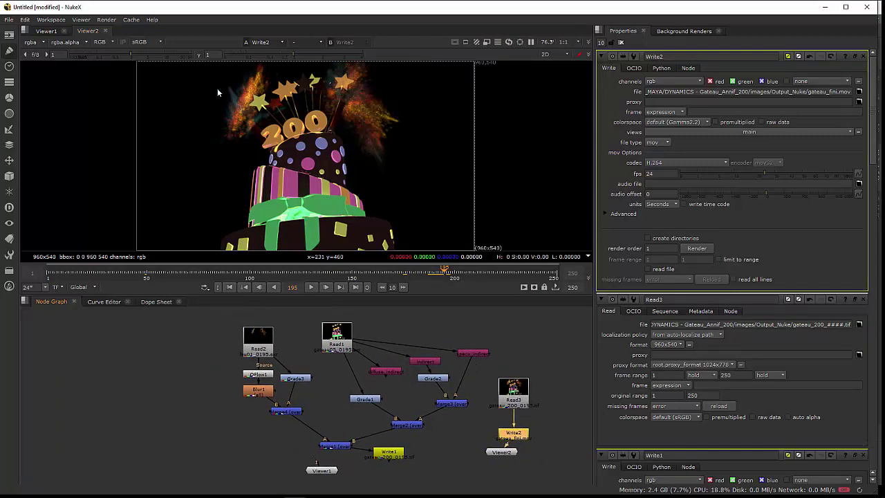
{"action": "scroll", "coordinate": [286, 358], "scroll_direction": "up", "scroll_amount": 2}
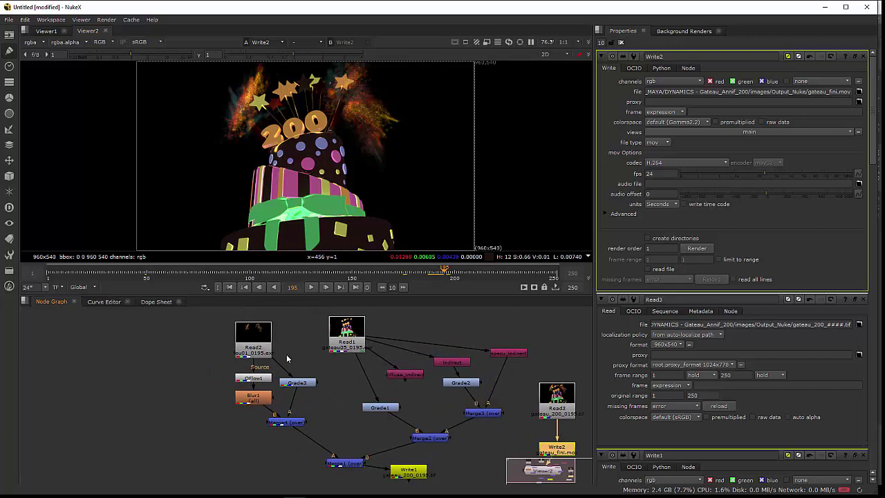
{"action": "scroll", "coordinate": [287, 358], "scroll_direction": "up", "scroll_amount": 1}
{"action": "mouse_move", "coordinate": [292, 353]}
{"action": "middle_mouse_down"}
{"action": "mouse_move", "coordinate": [316, 356]}
{"action": "mouse_move", "coordinate": [285, 356]}
{"action": "middle_mouse_up"}
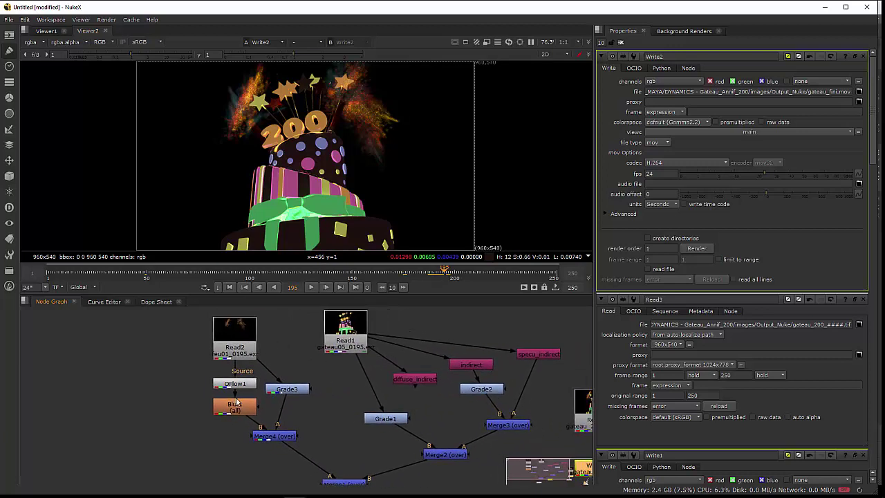
Align Blur1 directly under OFlow1 and view Blur1's output alone
{"action": "left_click_drag", "start_coordinate": [240, 386], "coordinate": [208, 380]}
{"action": "left_click_drag", "start_coordinate": [226, 409], "coordinate": [194, 409]}
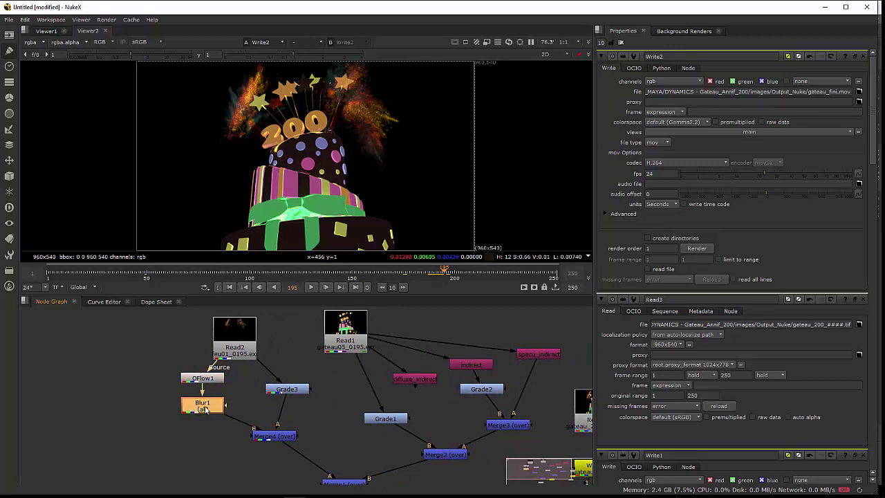
{"action": "key", "text": "1"}
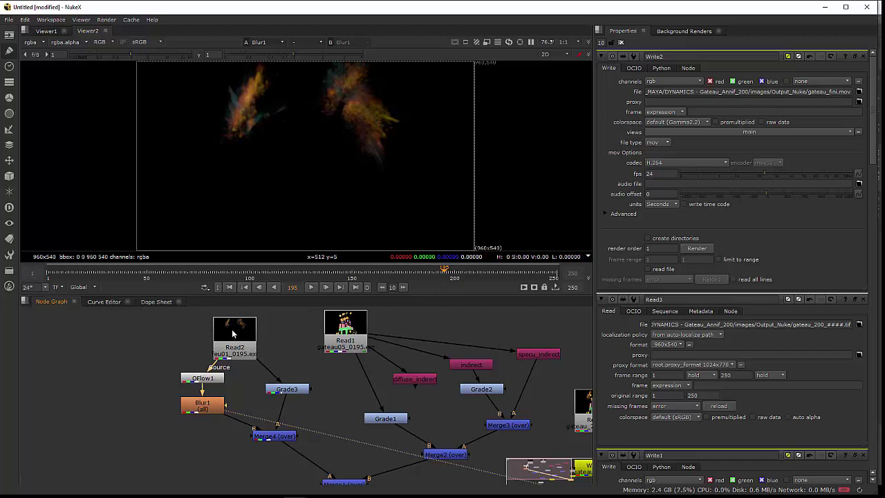
Shift Read2 slightly right and view the Grade3 output
{"action": "left_click_drag", "start_coordinate": [232, 333], "coordinate": [245, 328]}
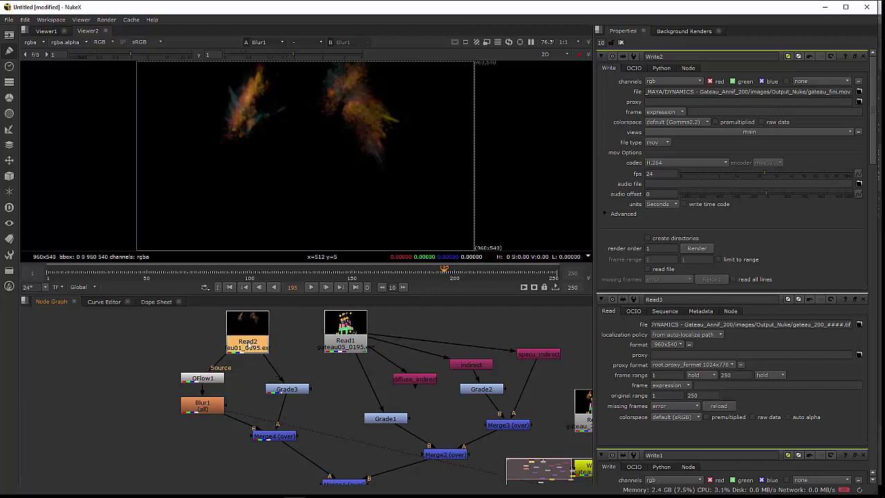
{"action": "left_click", "coordinate": [287, 390]}
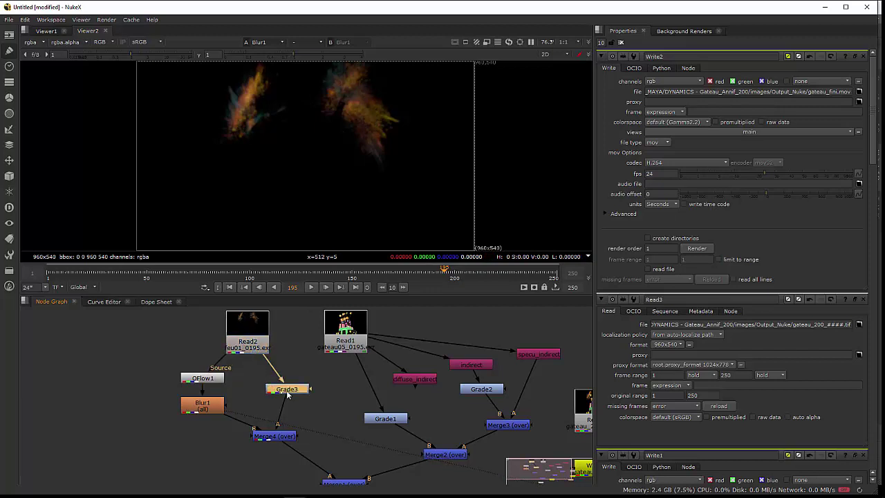
{"action": "key", "text": "1"}
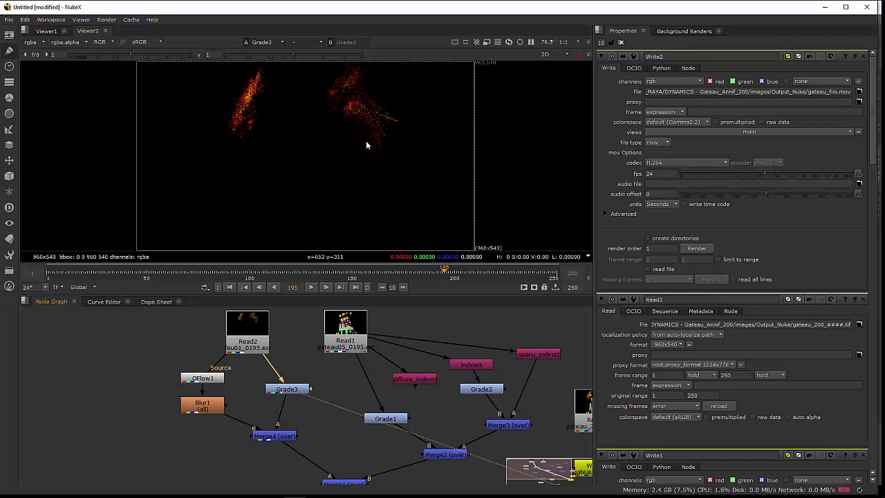
Open Grade3's properties, then view Merge4's graded sparkles over the blurred glow
{"action": "left_click_drag", "start_coordinate": [289, 392], "coordinate": [283, 391]}
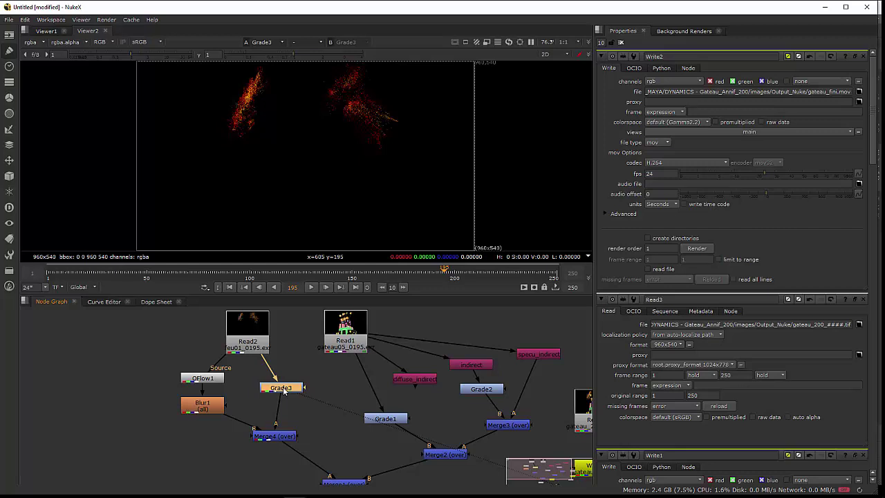
{"action": "double_click", "coordinate": [283, 389]}
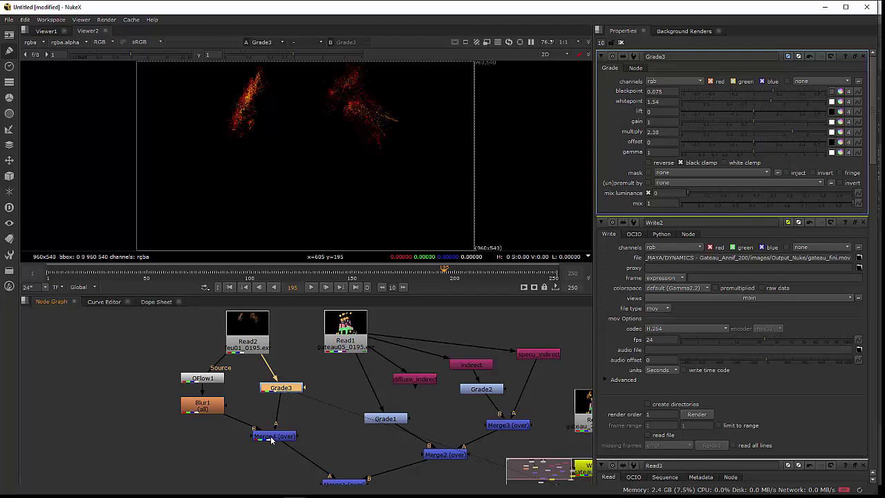
{"action": "left_click", "coordinate": [271, 436]}
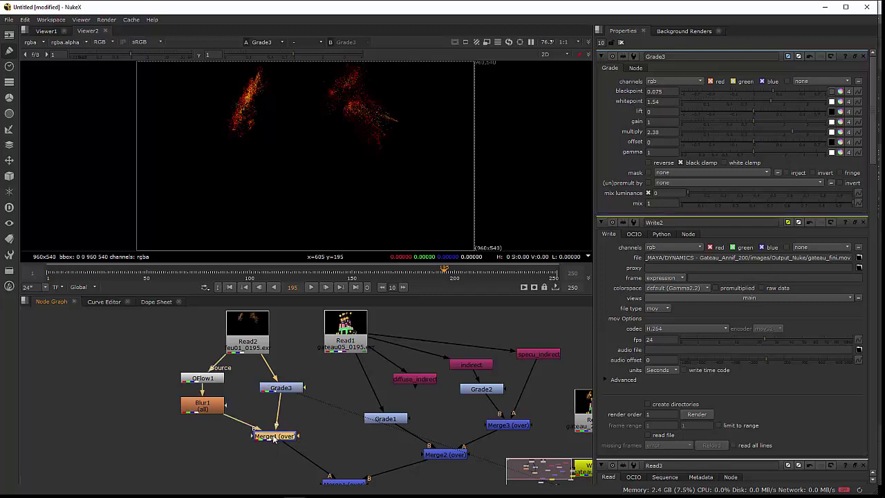
{"action": "key", "text": "1"}
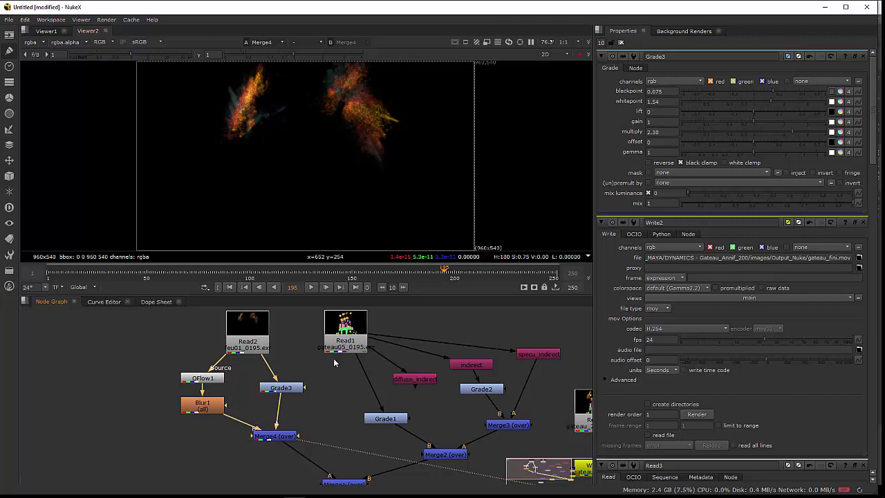
Zoom out the Node Graph and view Merge1's full 200 cake composite at frame 195
{"action": "scroll", "coordinate": [362, 392], "scroll_direction": "down", "scroll_amount": 1}
{"action": "middle_click_drag", "start_coordinate": [342, 391], "coordinate": [286, 336]}
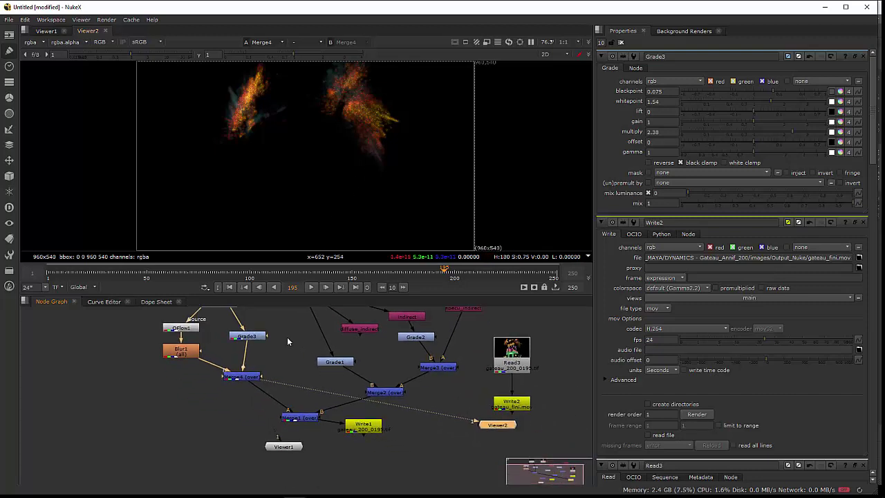
{"action": "left_click", "coordinate": [309, 418]}
{"action": "key", "text": "1"}
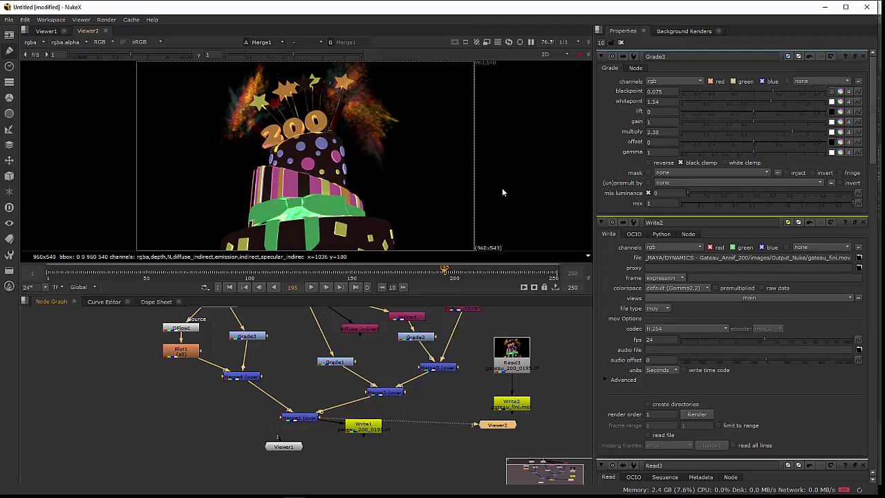
{"action": "middle_click_drag", "start_coordinate": [404, 367], "coordinate": [395, 386]}
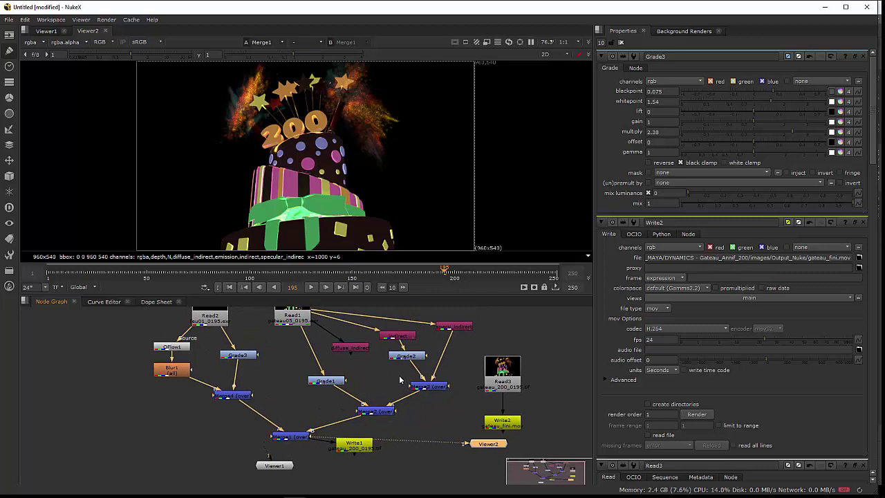